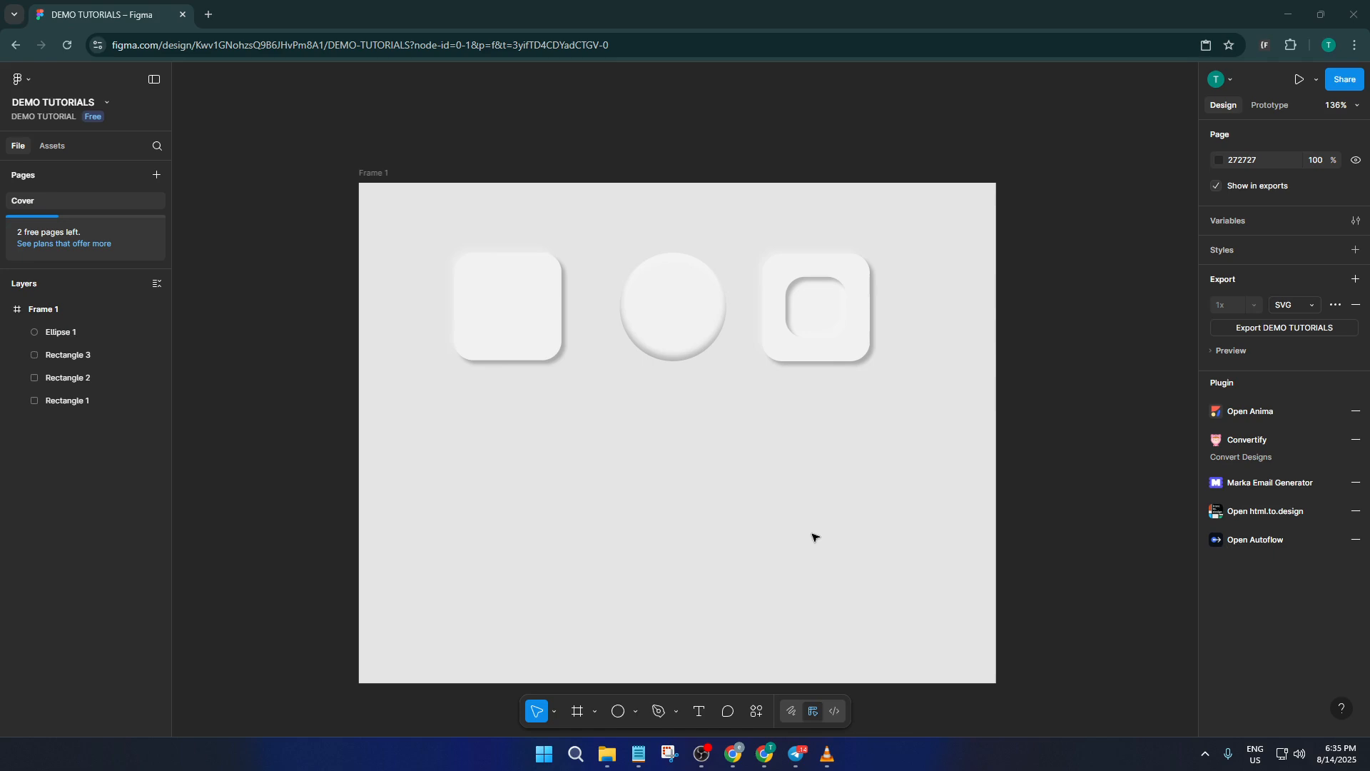
Draw a square of about 170 × 170 in the frame, centred below the circle
left_click(636, 710)
left_click(674, 575)
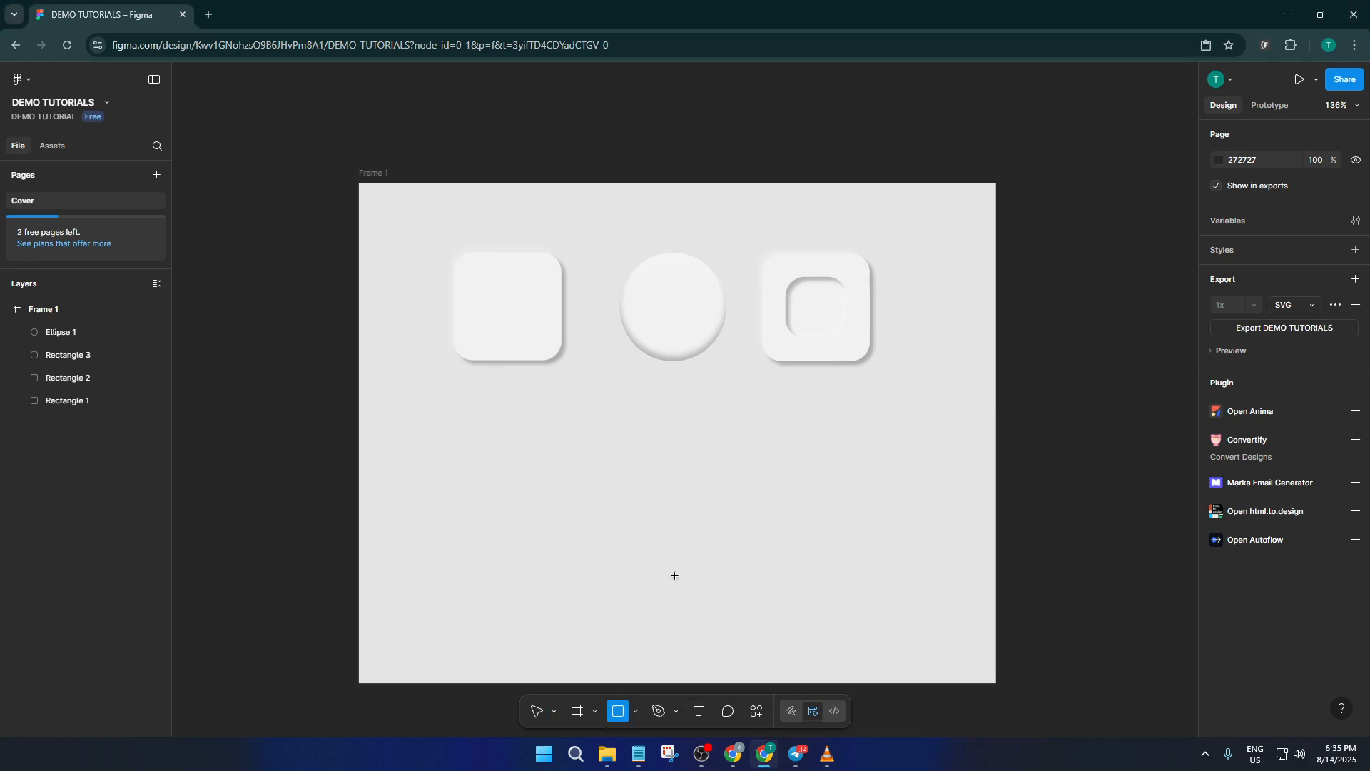
mouse_move(586, 457)
left_mouse_down()
mouse_move(739, 560)
mouse_move(694, 534)
left_mouse_up()
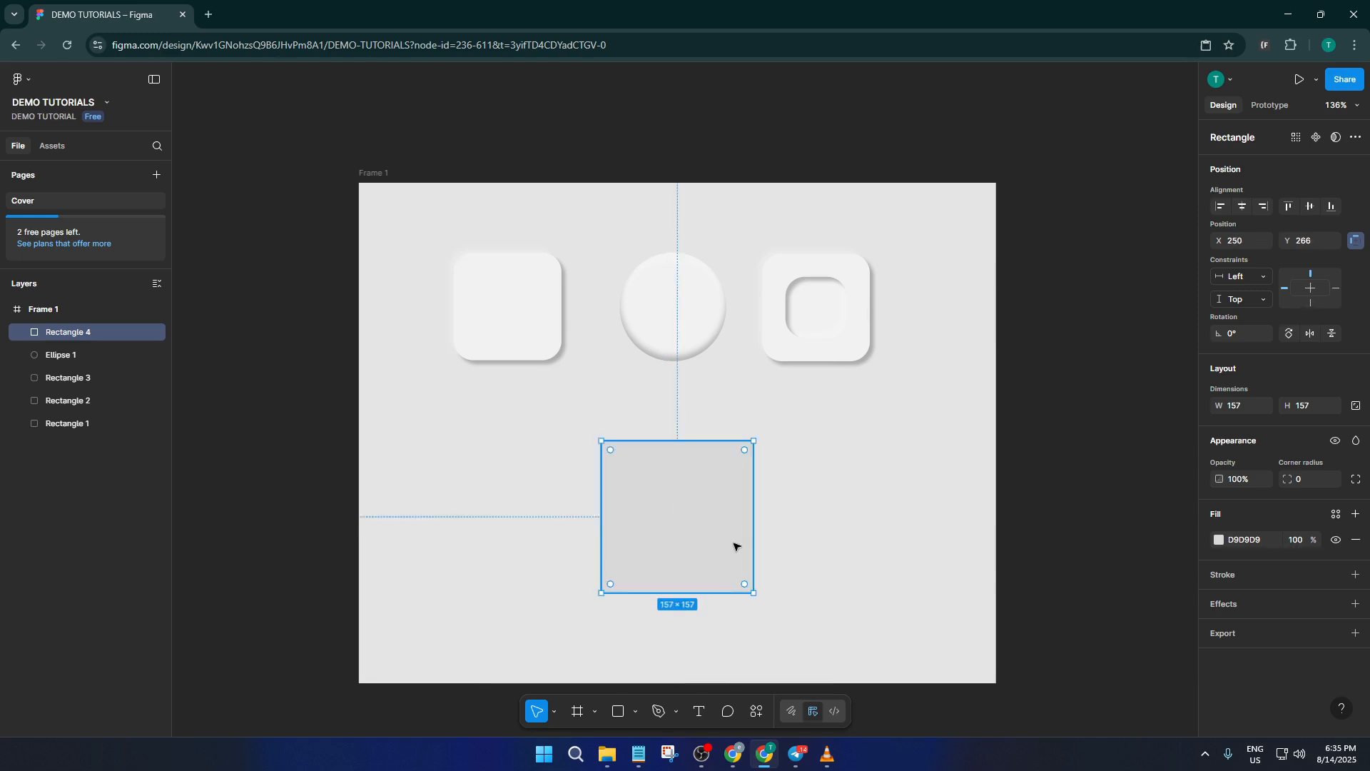
left_click_drag(752, 594, 765, 605)
left_click_drag(723, 552, 703, 526)
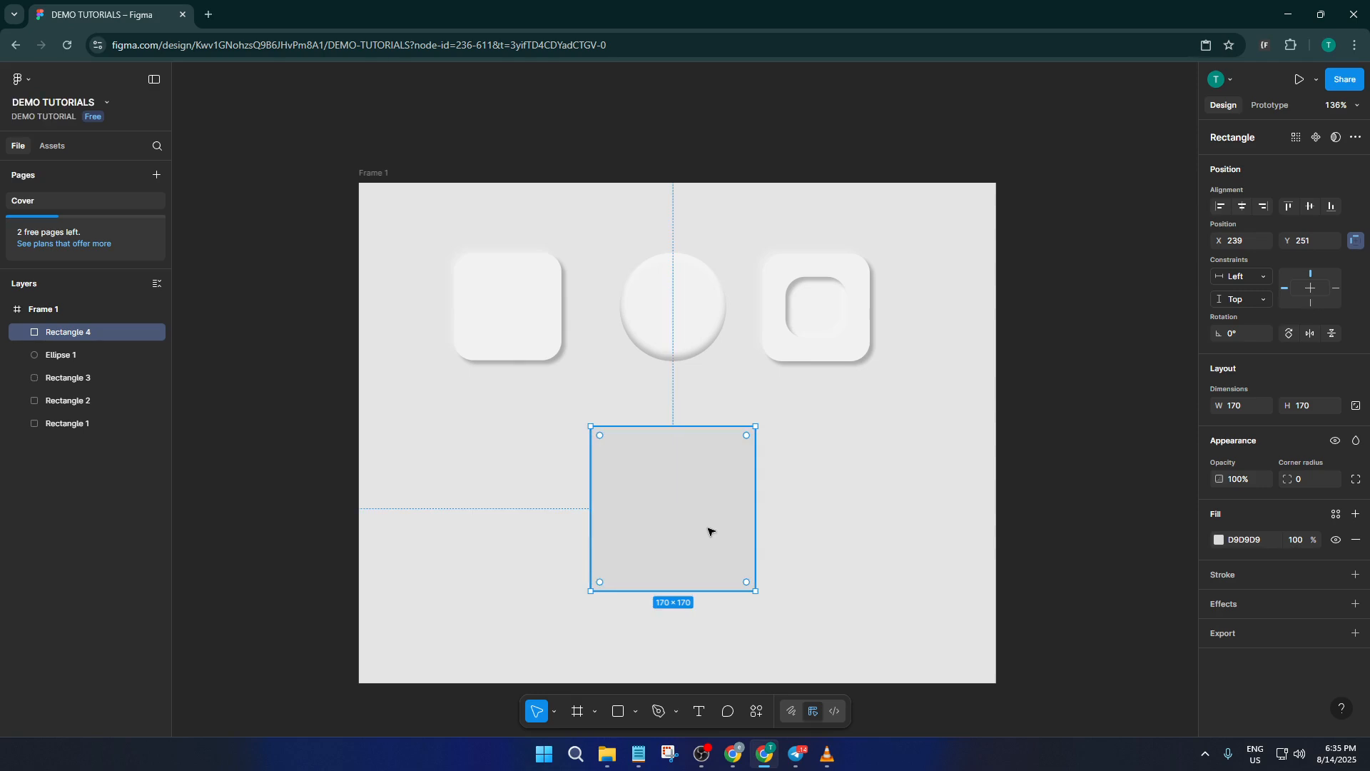
Fill the new square with the circle's color F1F1F1 by sampling it with the eyedropper
left_click(1219, 540)
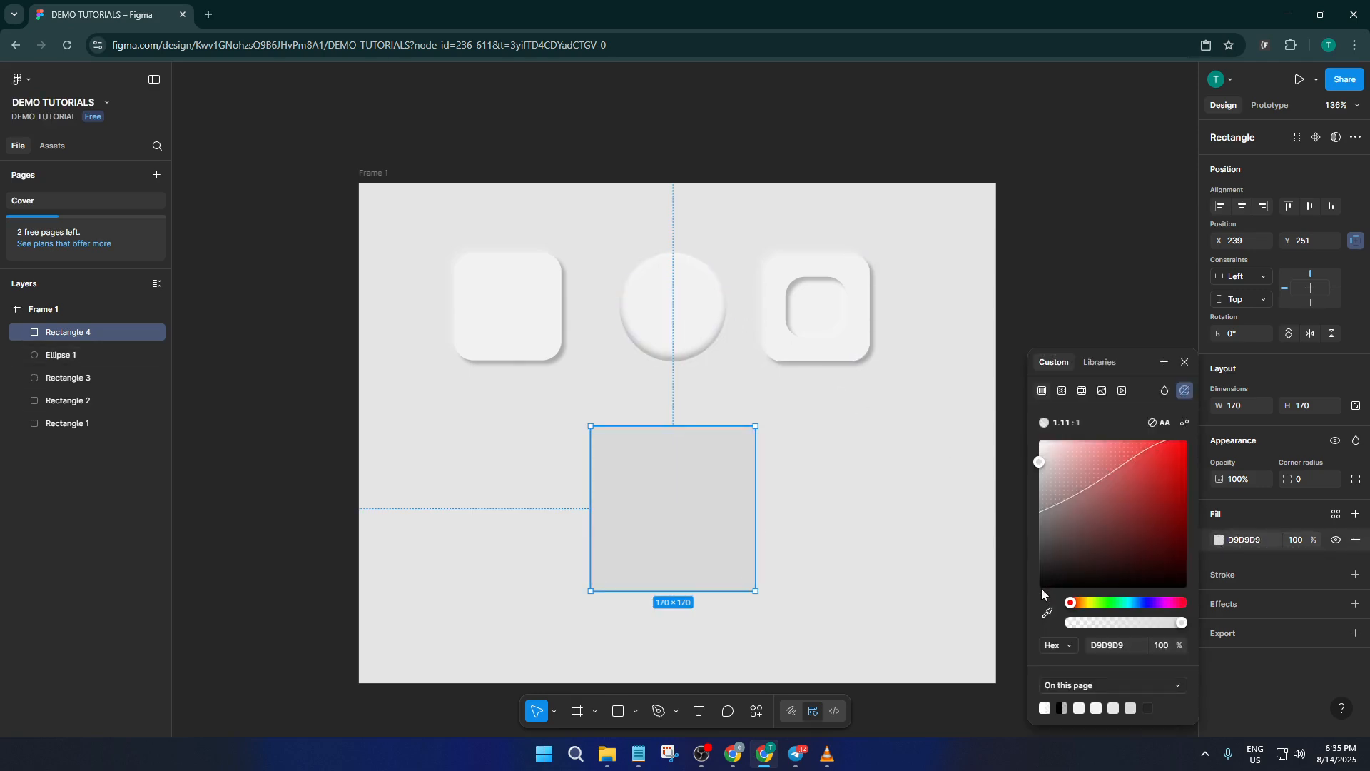
left_click(1048, 613)
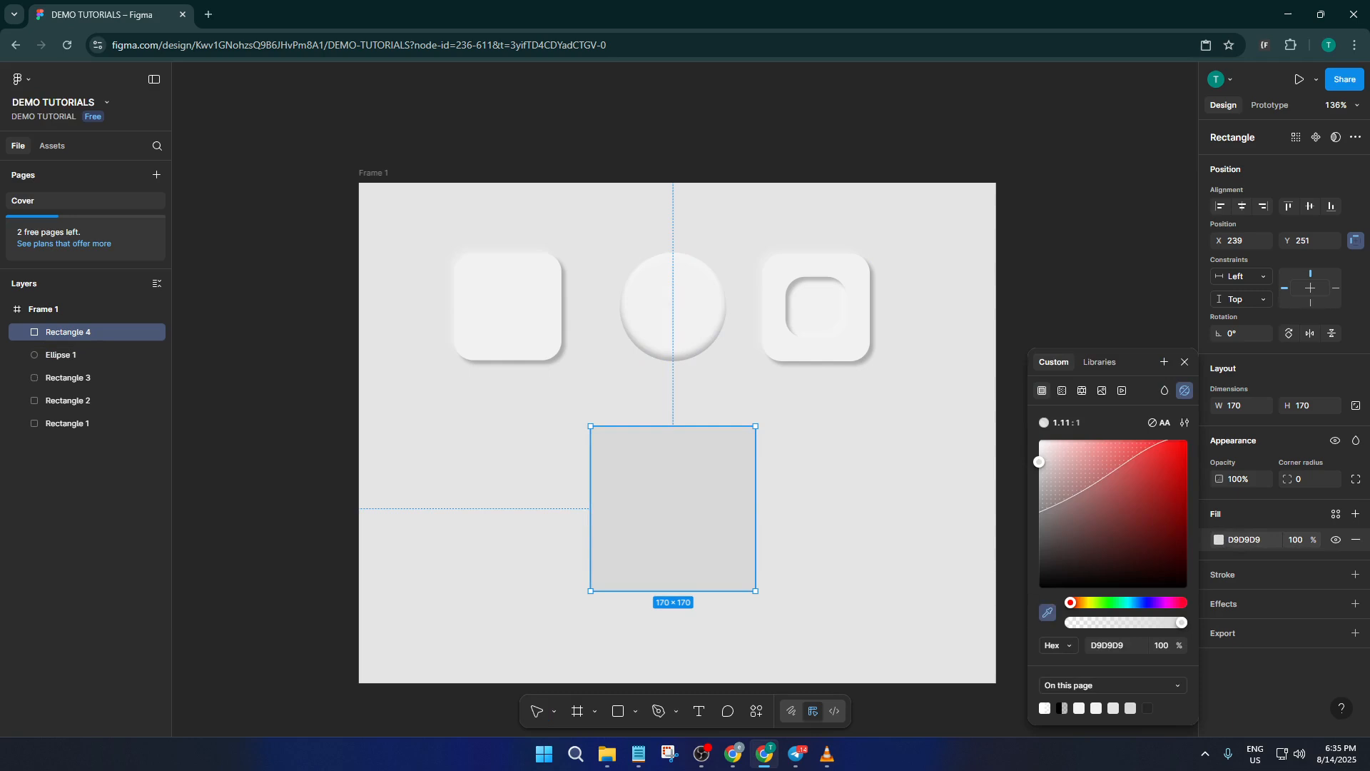
left_click(667, 293)
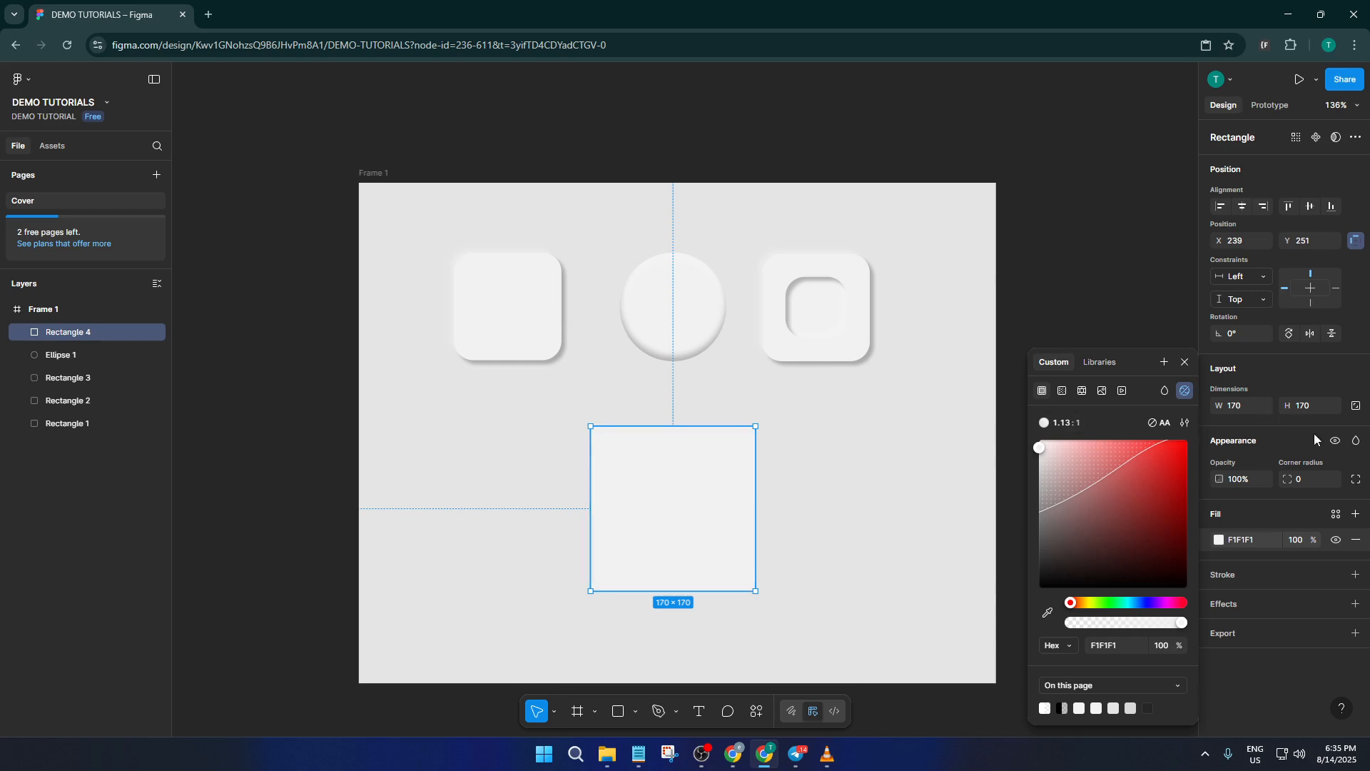
Set the new square's corner radius to 20 and deselect it
left_click(1293, 479)
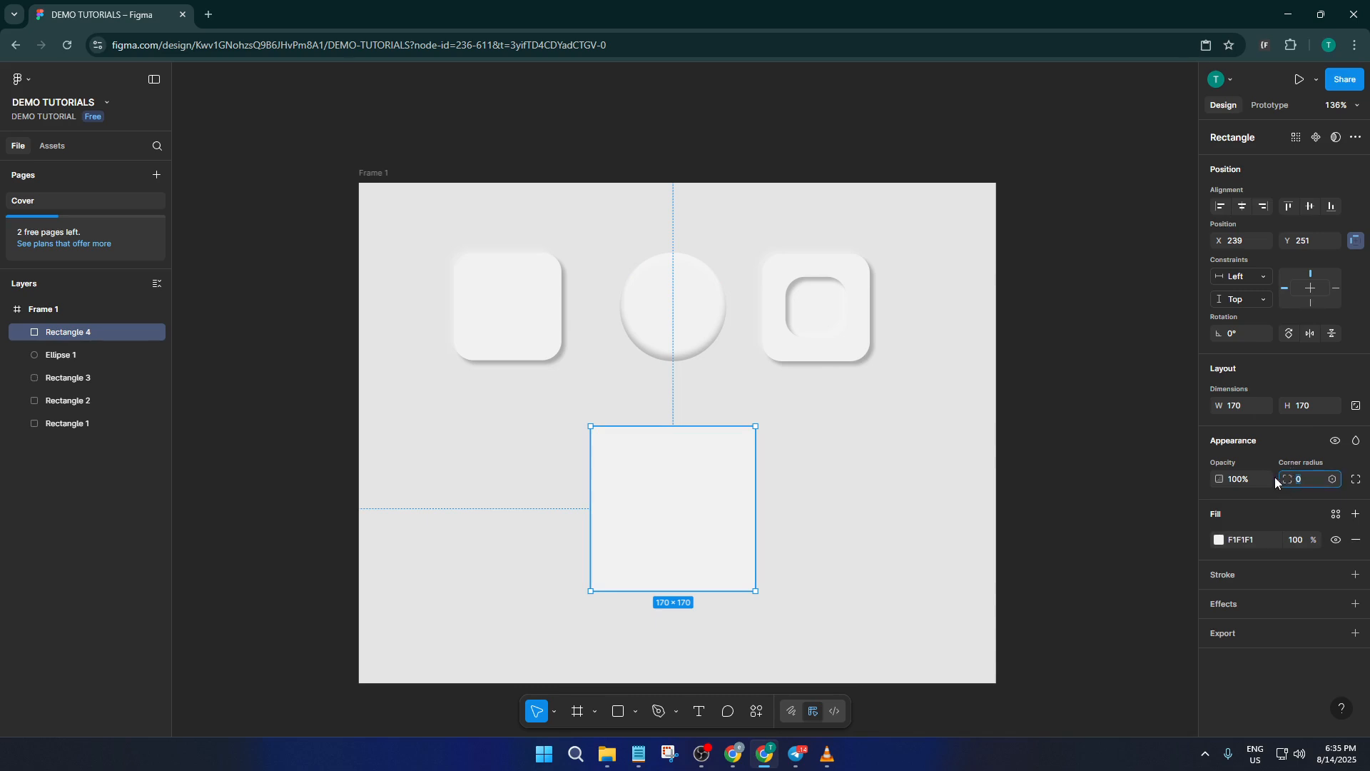
left_click(1282, 479)
key("Return")
mouse_move(735, 498)
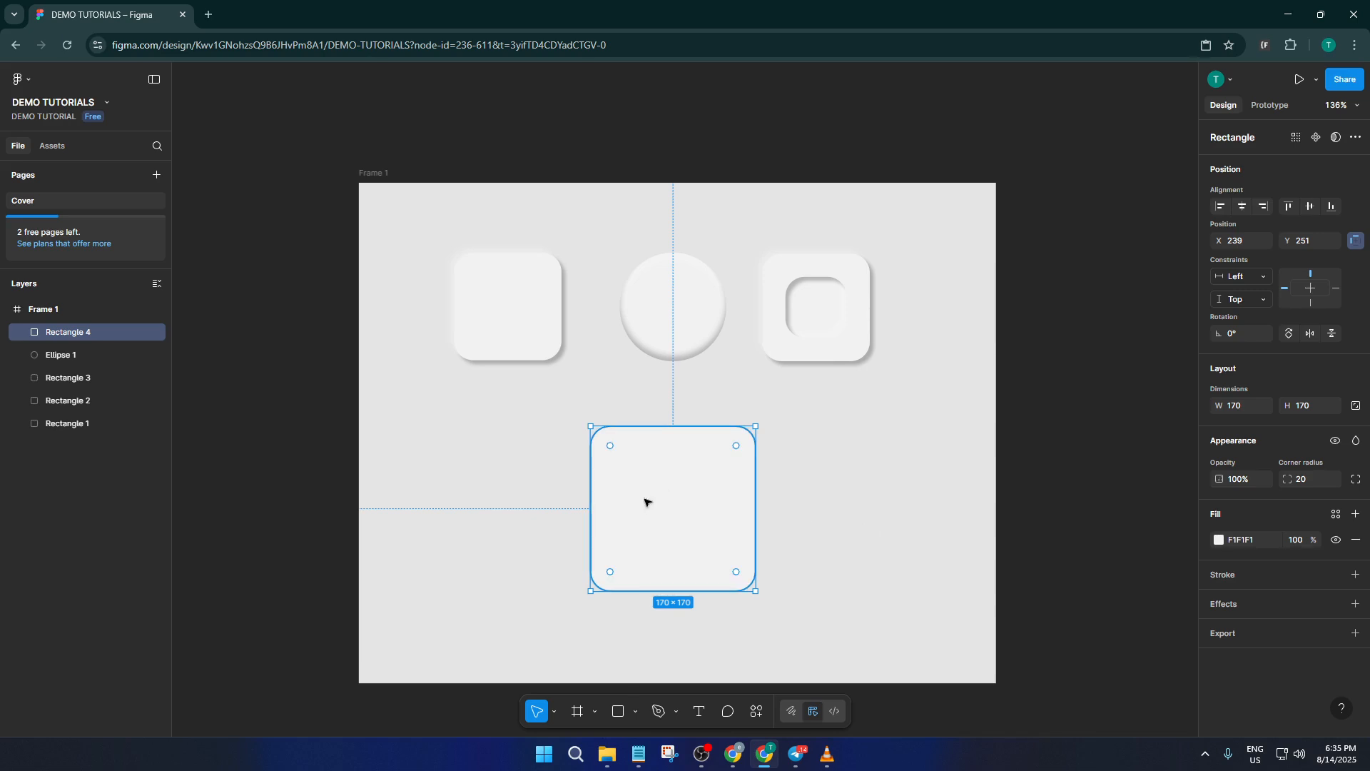
left_click(790, 522)
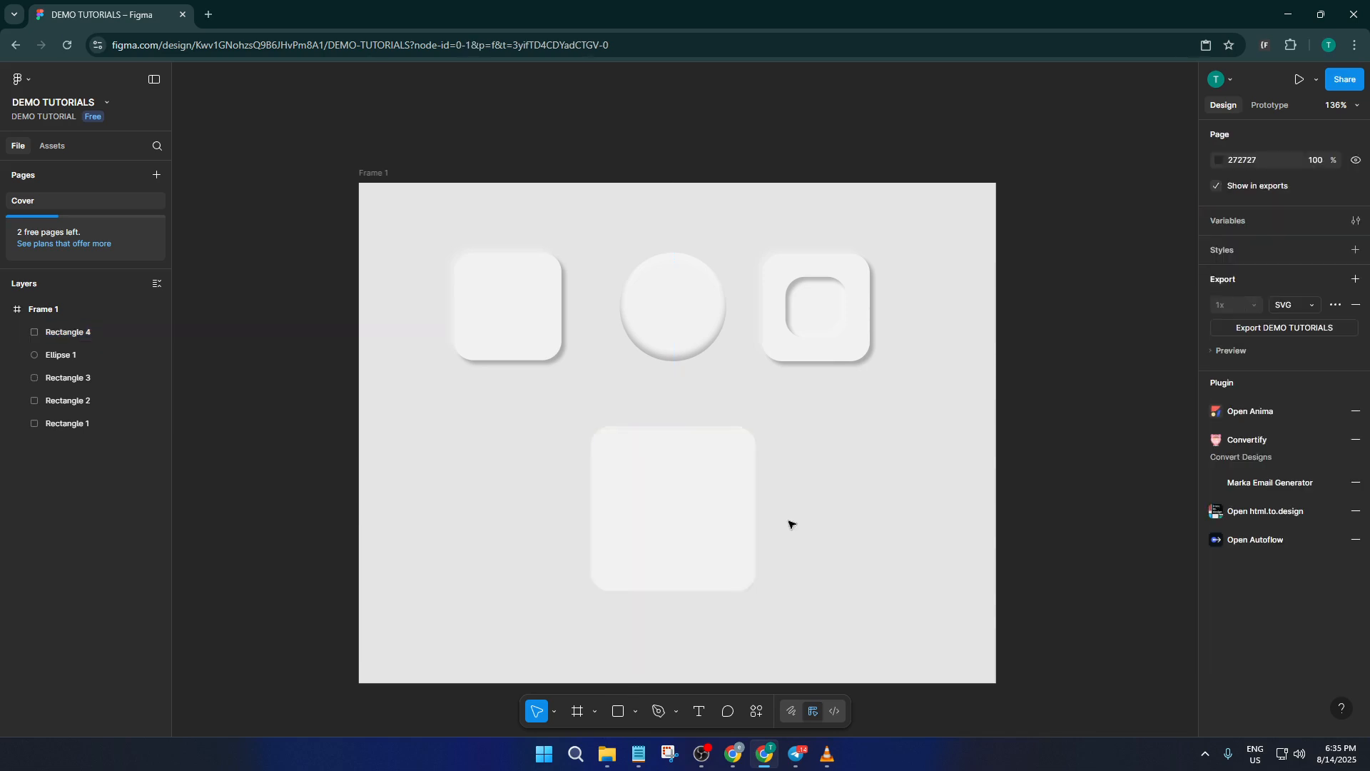
Add a drop shadow to the new rounded square and set its X offset to 4
scroll(734, 529, "down", 2)
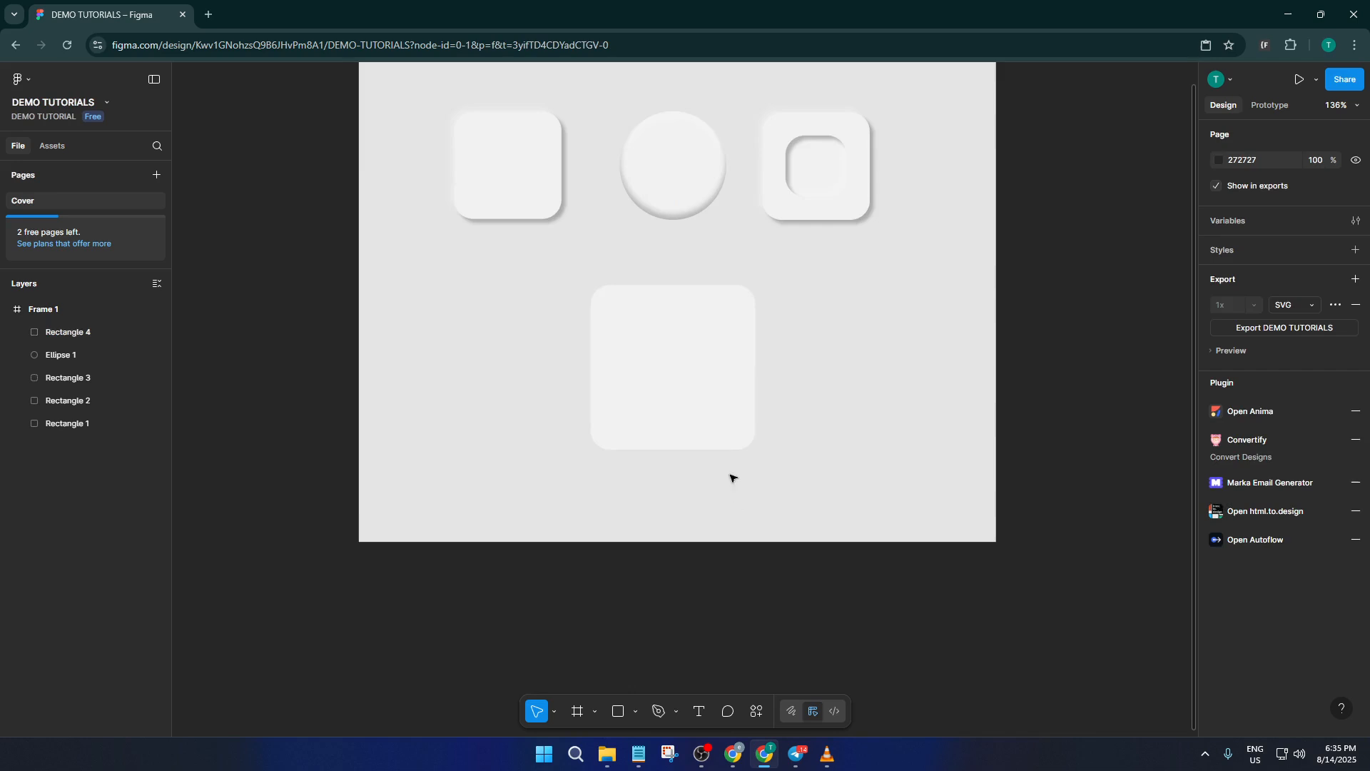
scroll(728, 457, "up", 3)
scroll(724, 428, "up", 4)
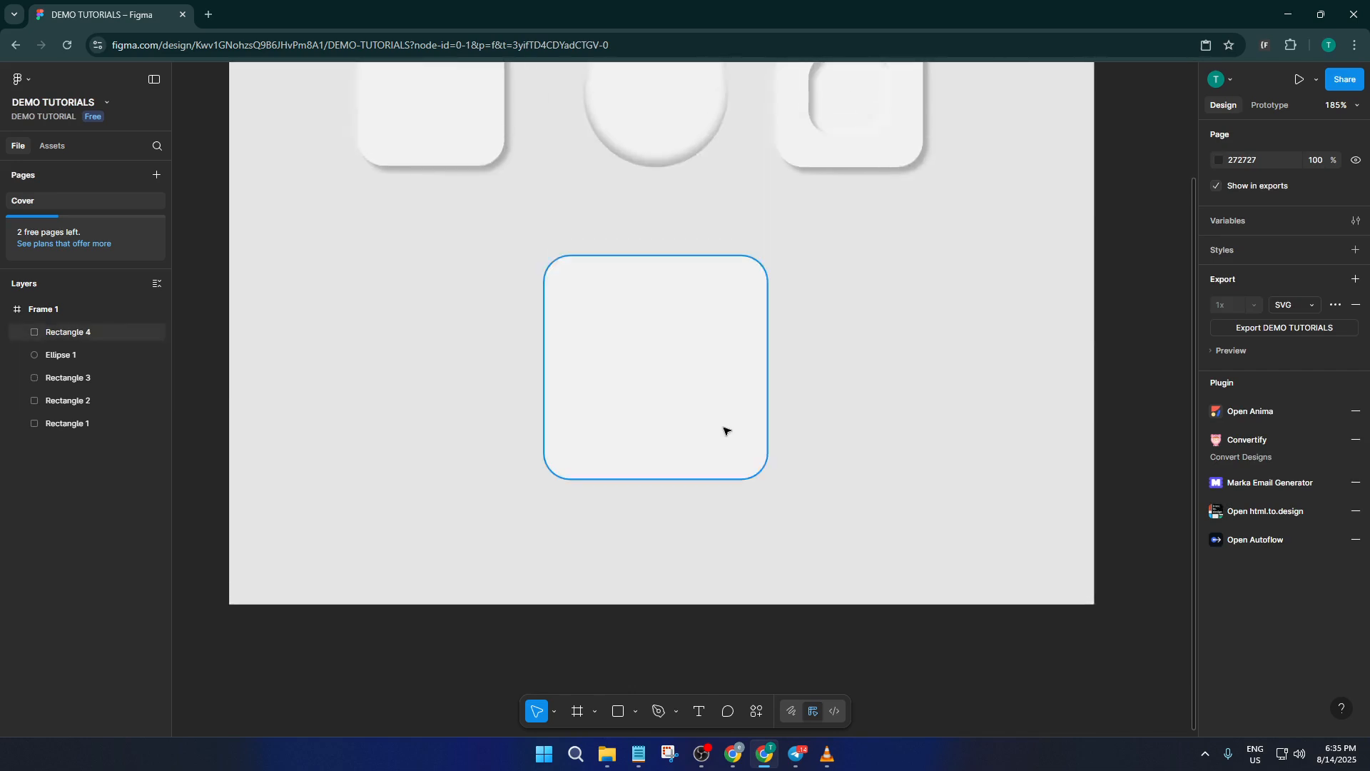
left_click(713, 515)
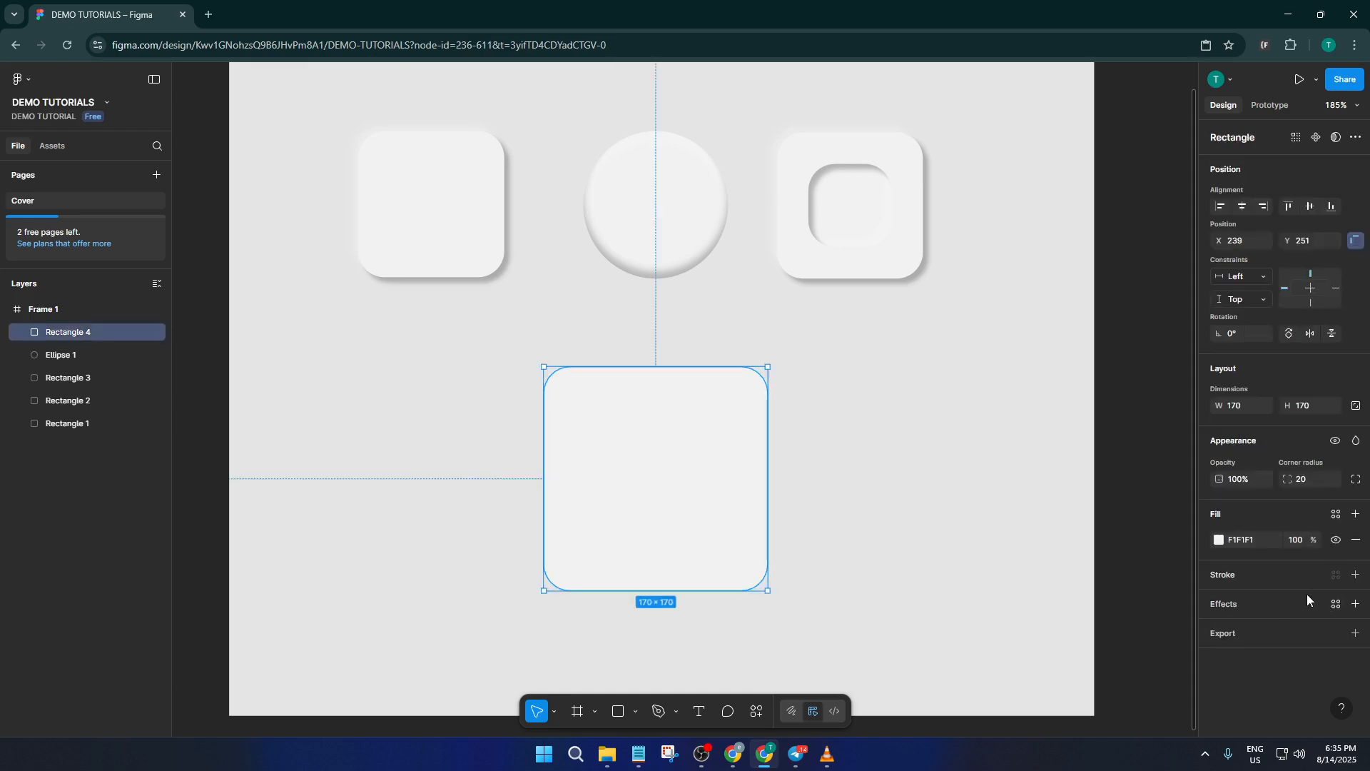
left_click(1356, 604)
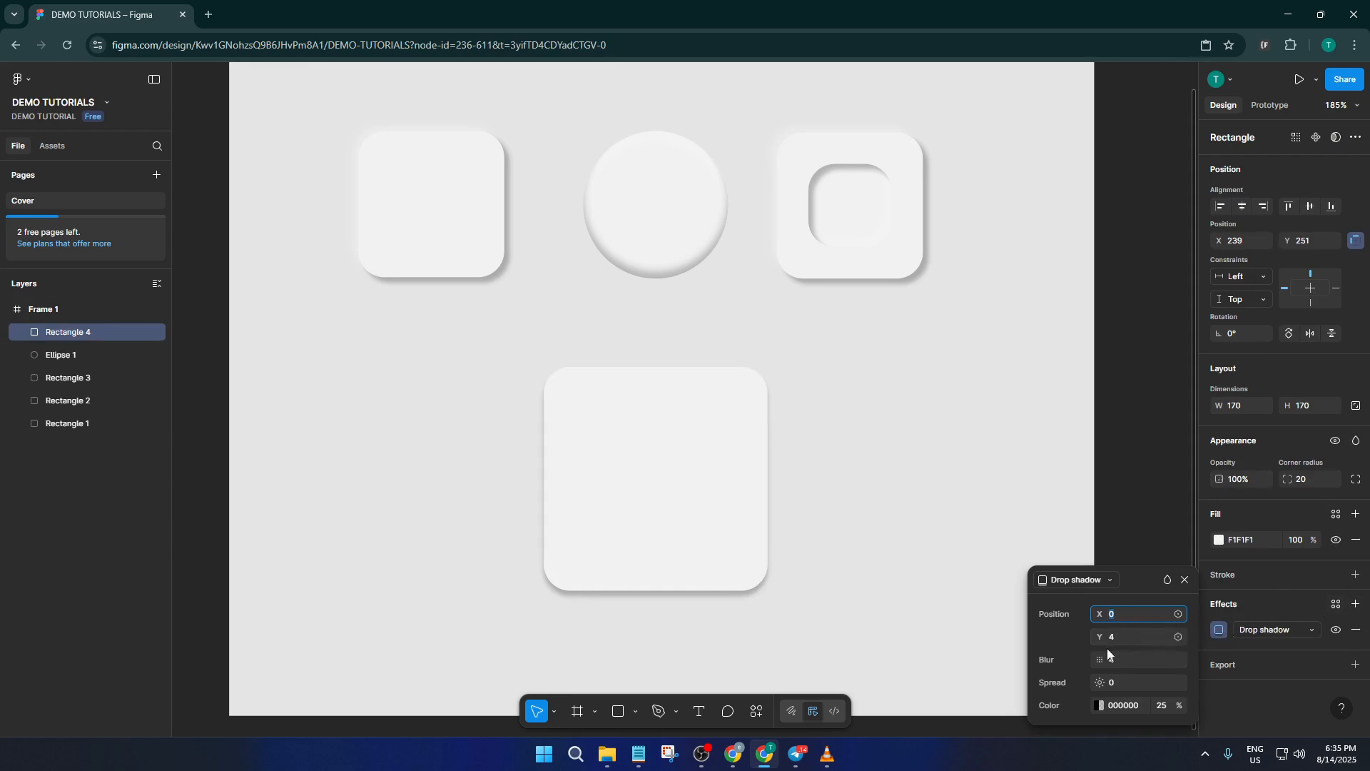
left_click(1114, 615)
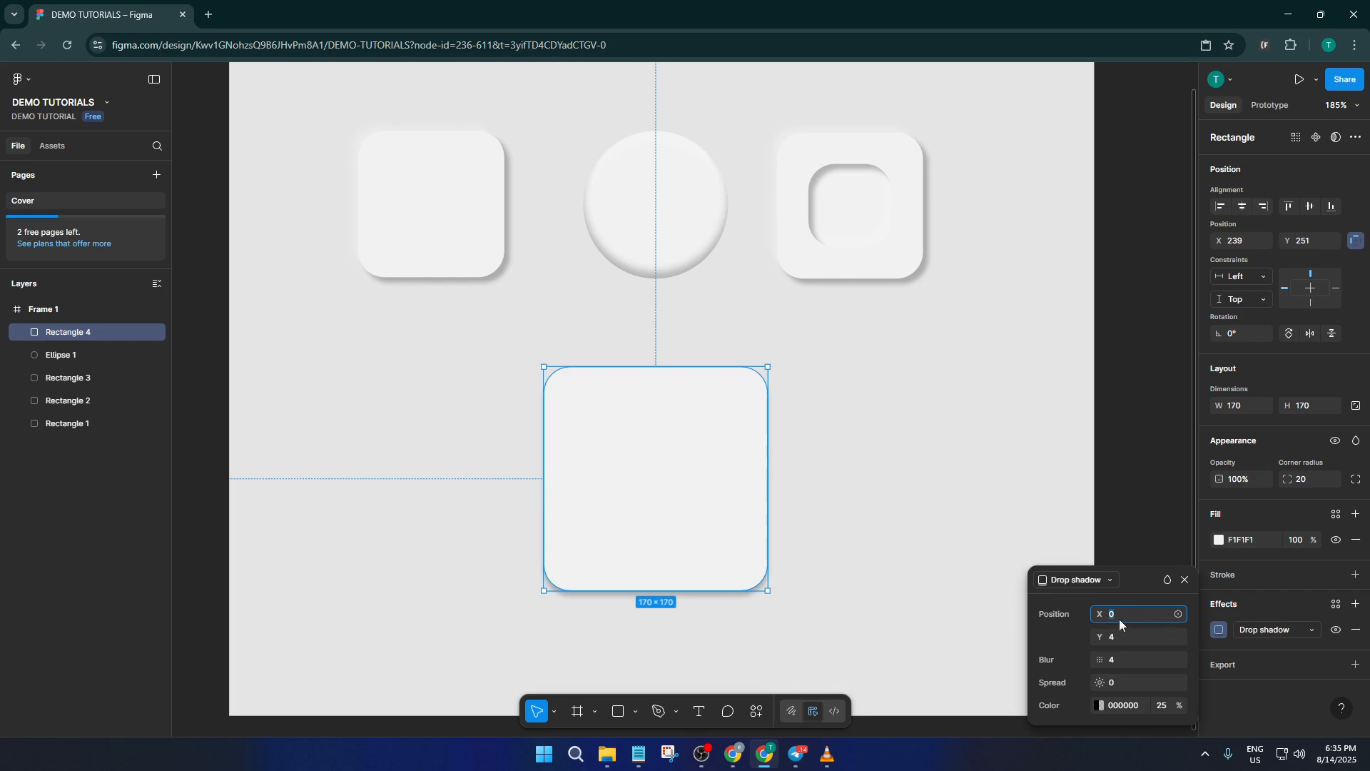
left_click_drag(1100, 614, 1101, 613)
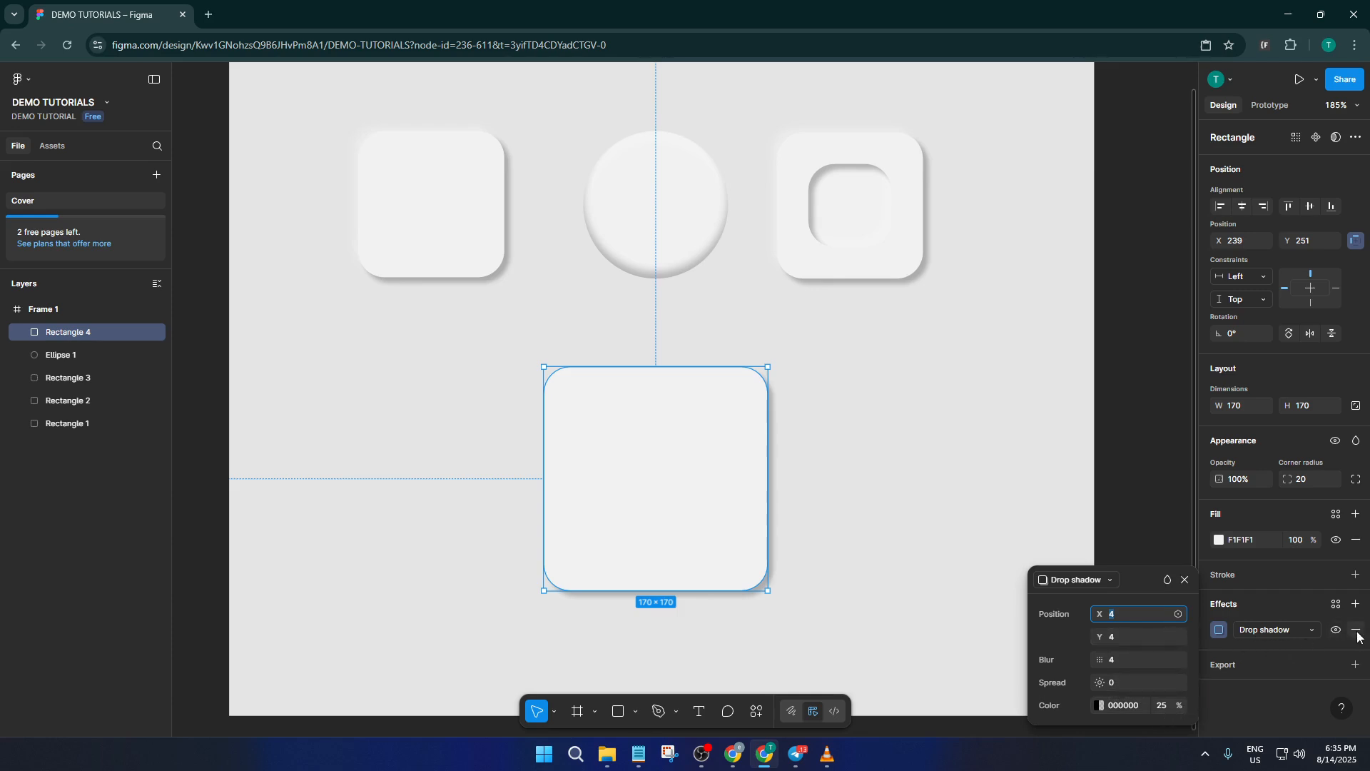
Add a second drop shadow to the square and set the original shadow's offset to X -7, Y -4
left_click(1358, 605)
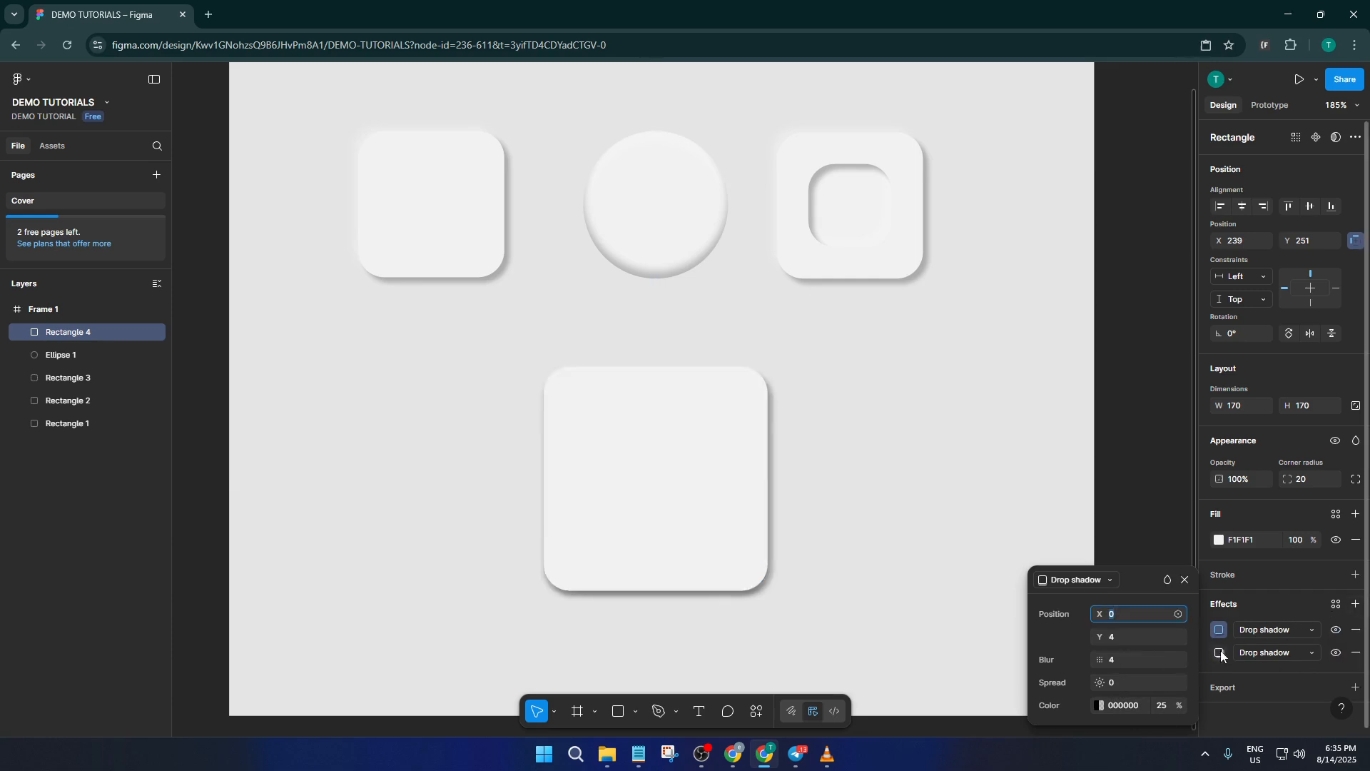
left_click(1221, 651)
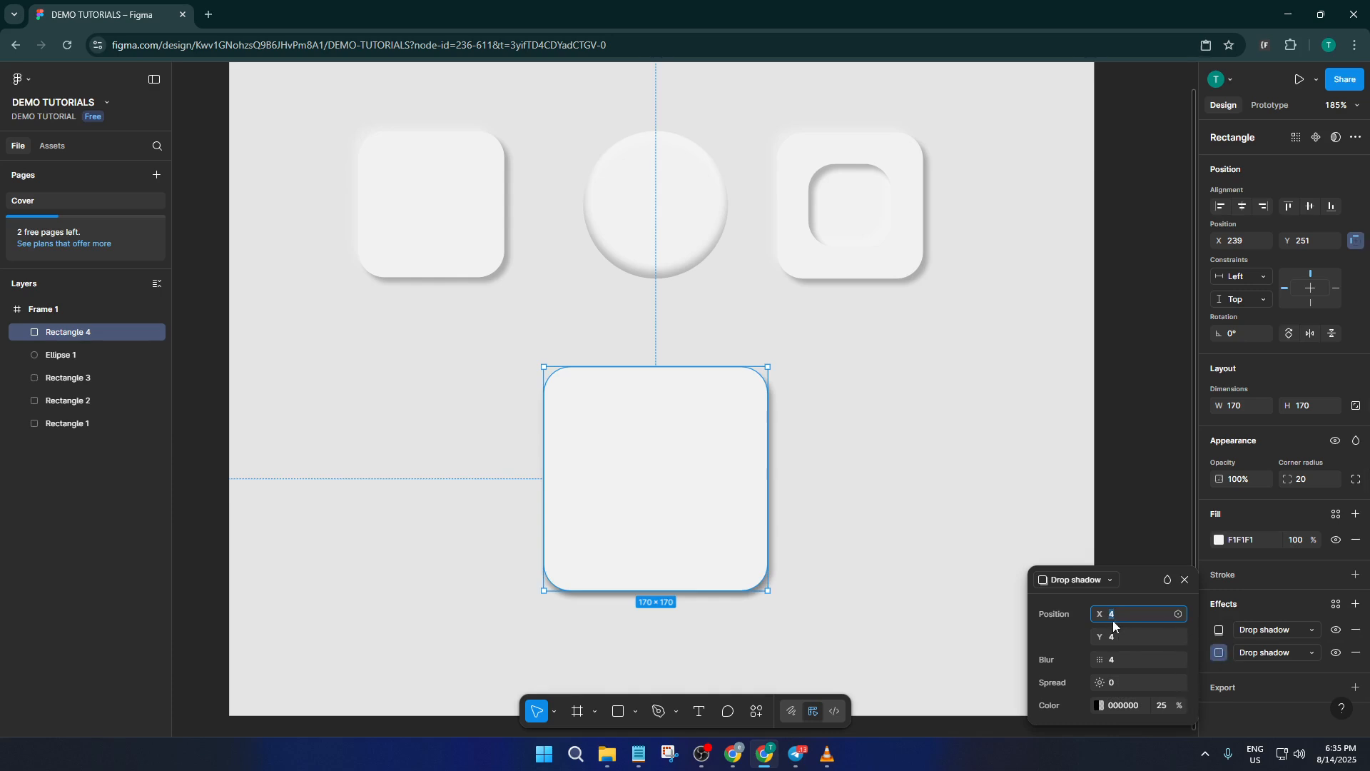
mouse_move(1099, 614)
left_mouse_down()
mouse_move(1086, 614)
mouse_move(1112, 637)
mouse_move(1093, 640)
mouse_move(1105, 615)
left_mouse_up()
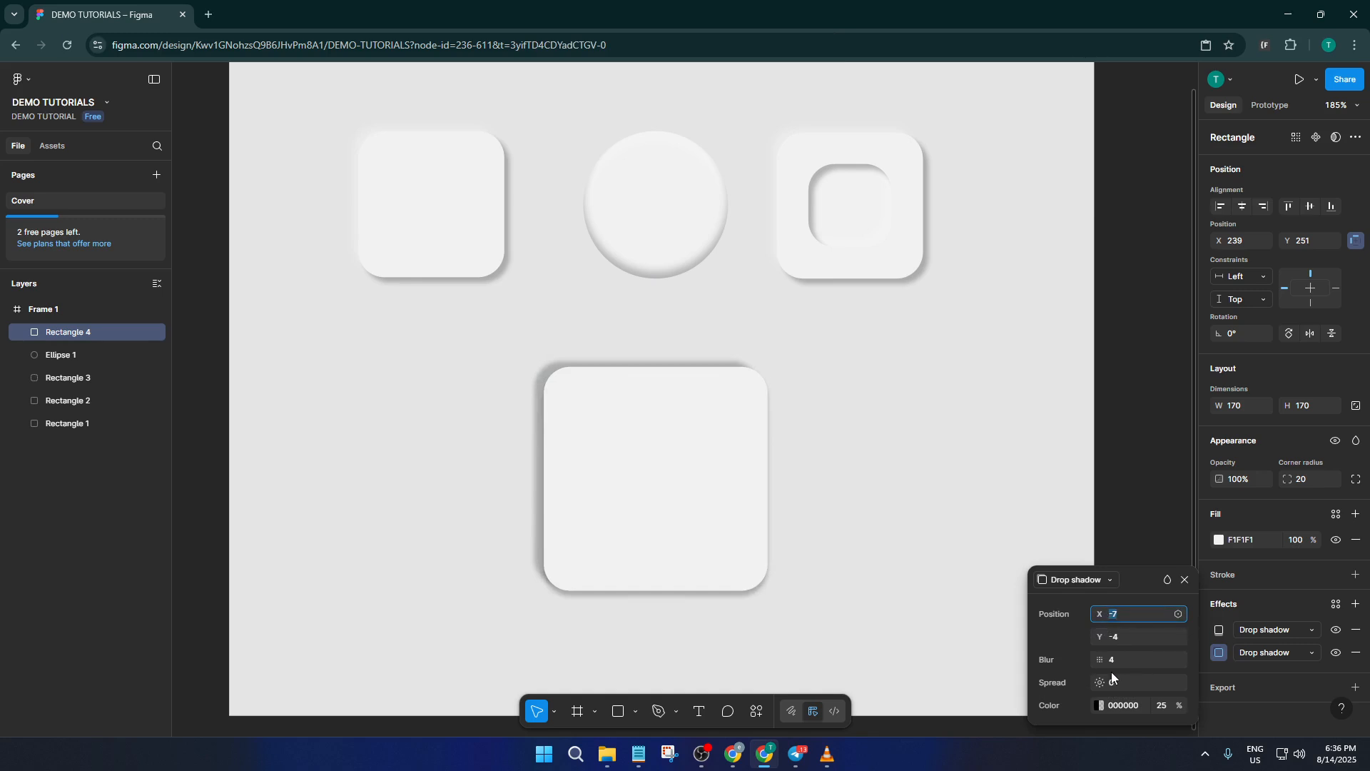
Change the color of the shadow offset by X -7, Y -4 to white FFFFFF at 25% opacity
left_click(1100, 705)
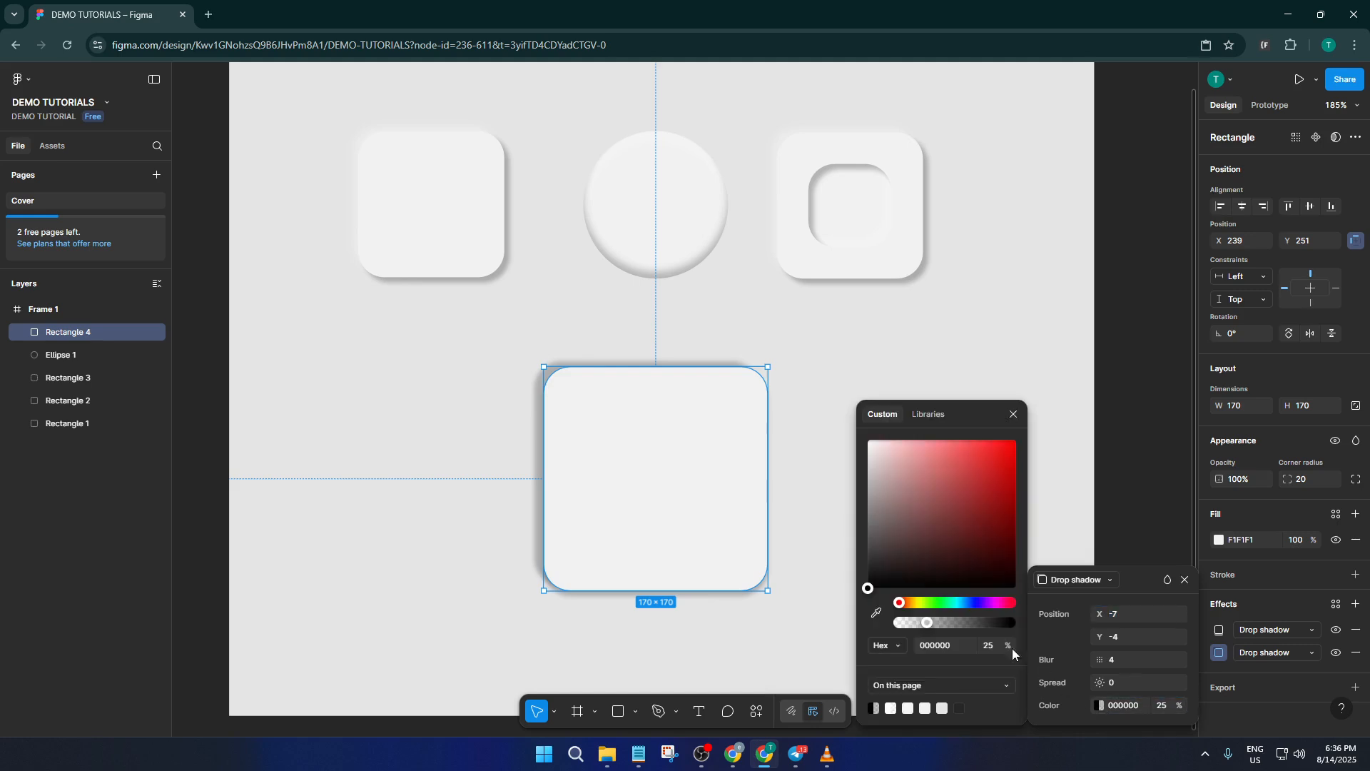
left_click_drag(926, 627, 896, 626)
key("ctrl+z")
left_click_drag(868, 588, 872, 537)
left_click_drag(866, 464, 868, 439)
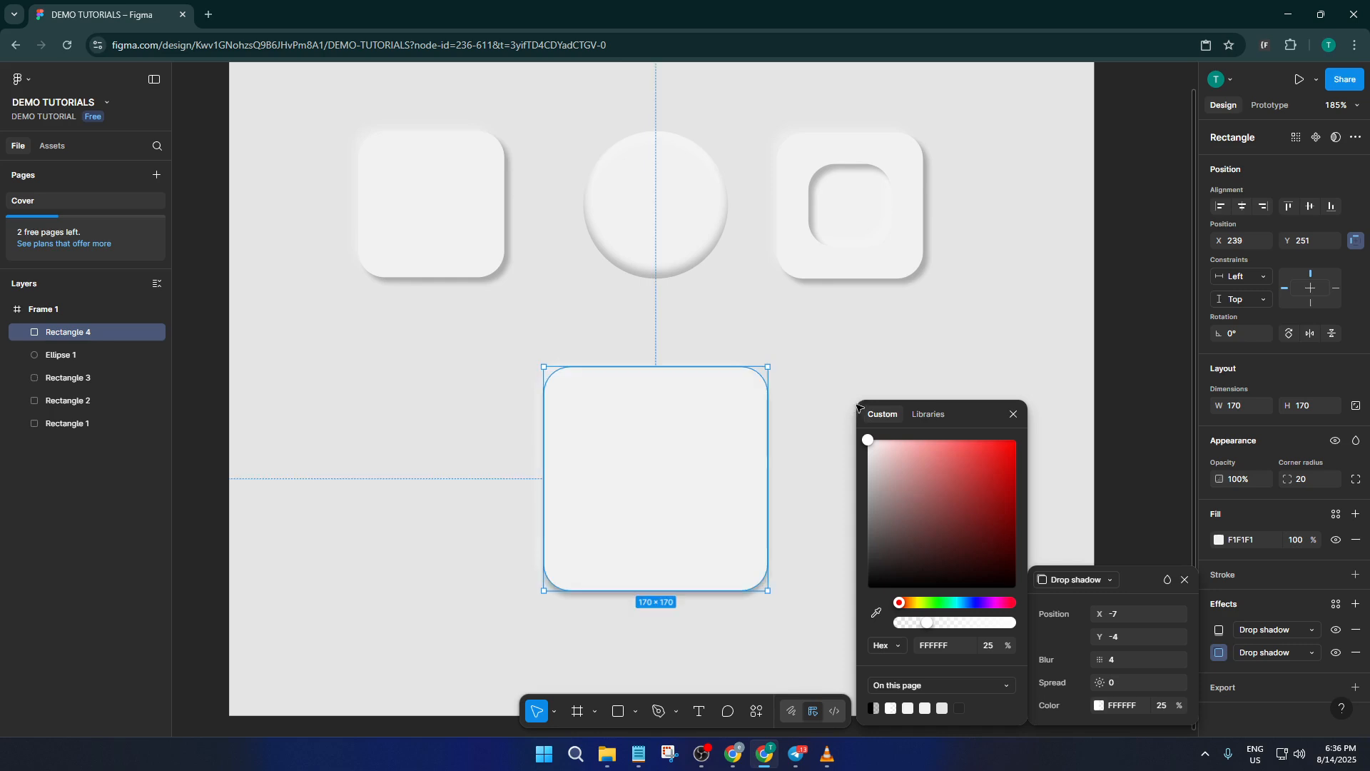
left_click(797, 418)
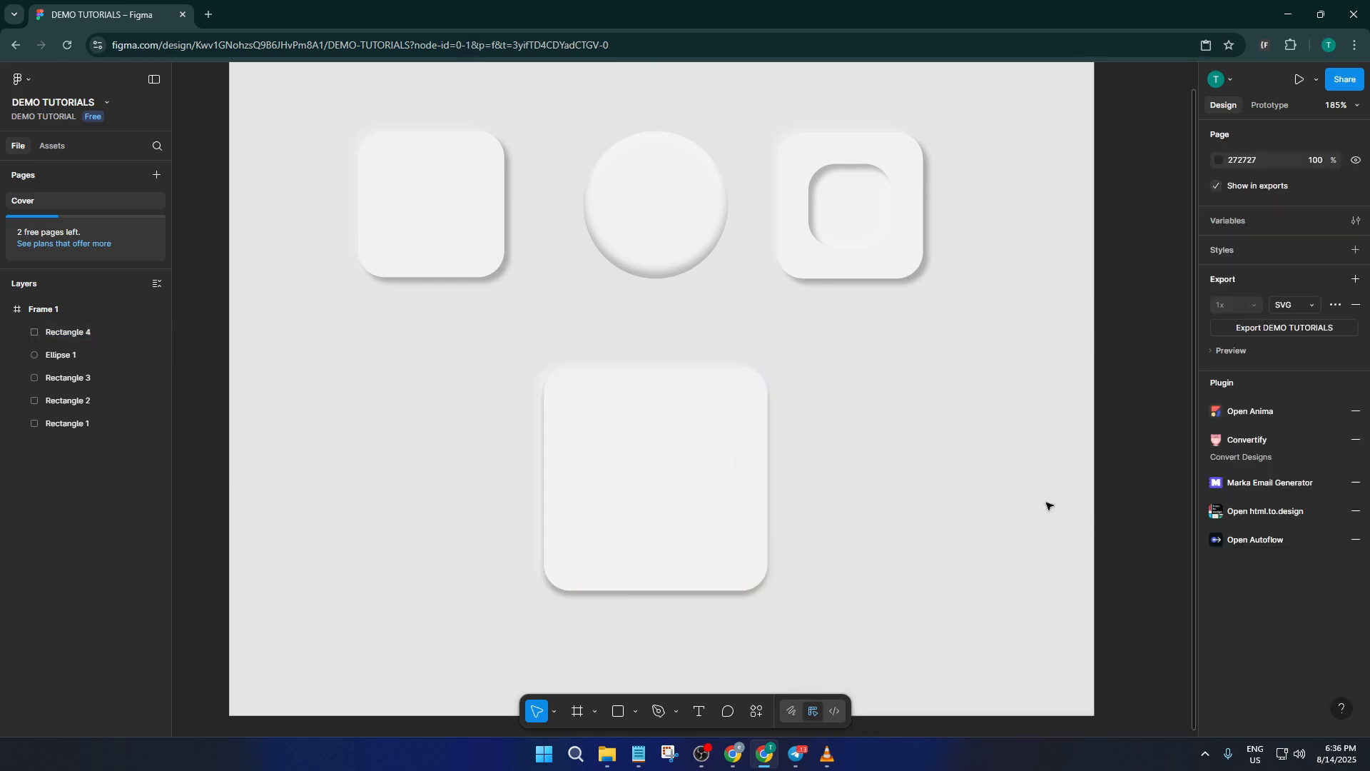
Duplicate the large rounded square and scale the copy down around its center to 90 × 90
left_click(719, 466)
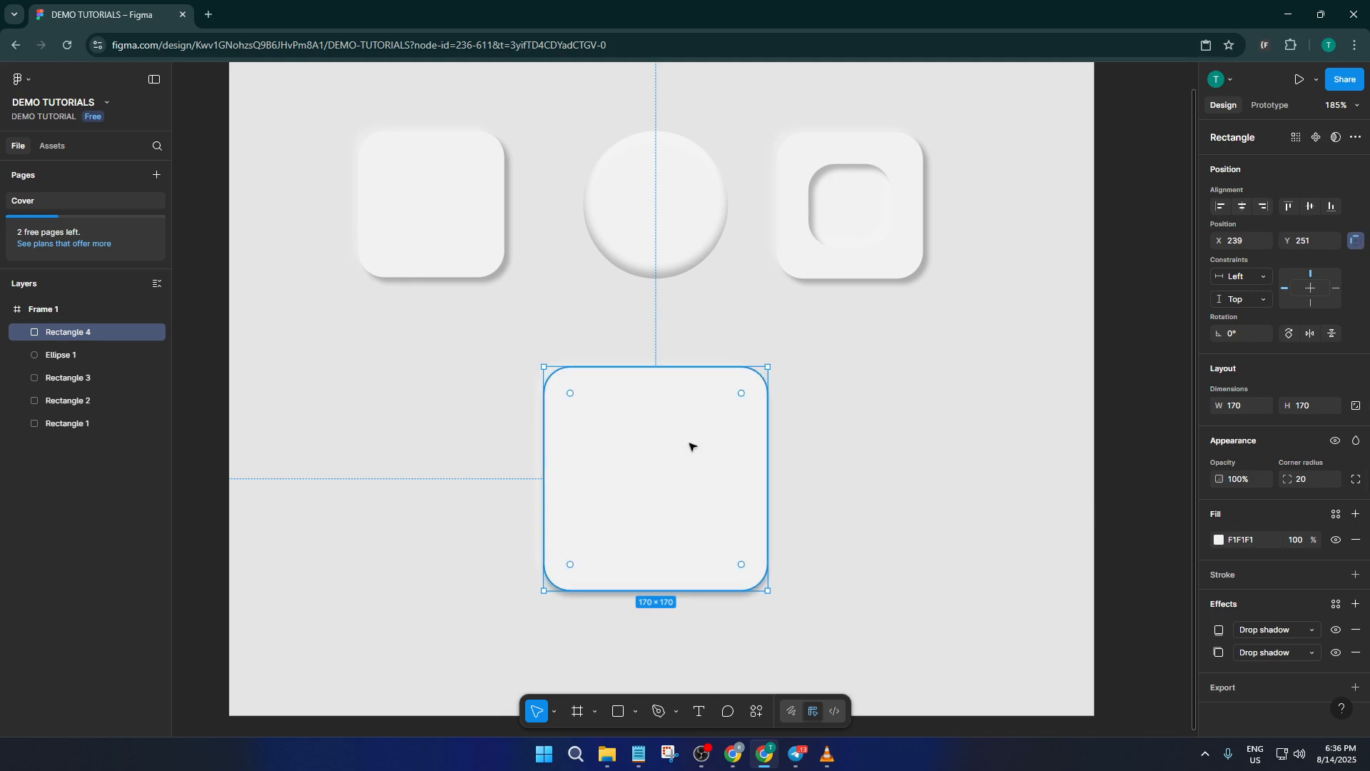
key("ctrl+d")
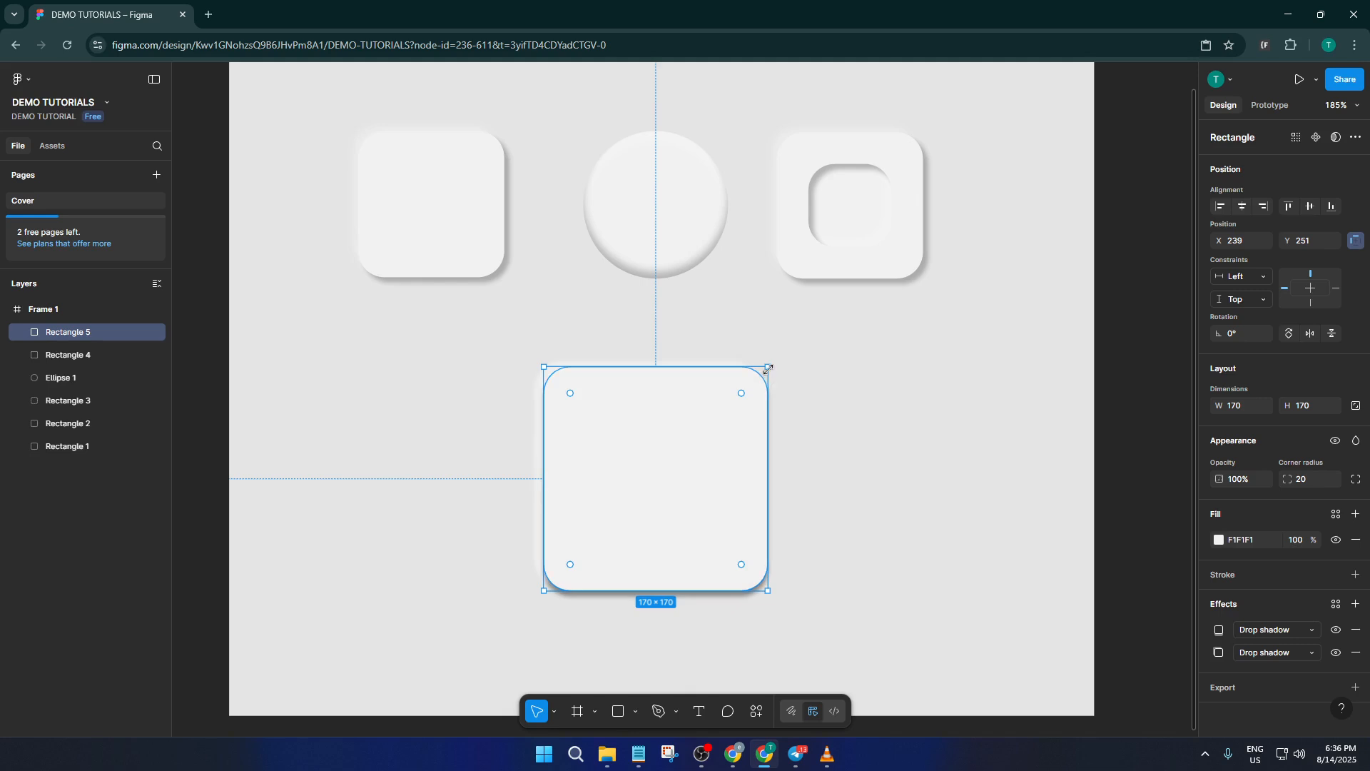
key("alt")
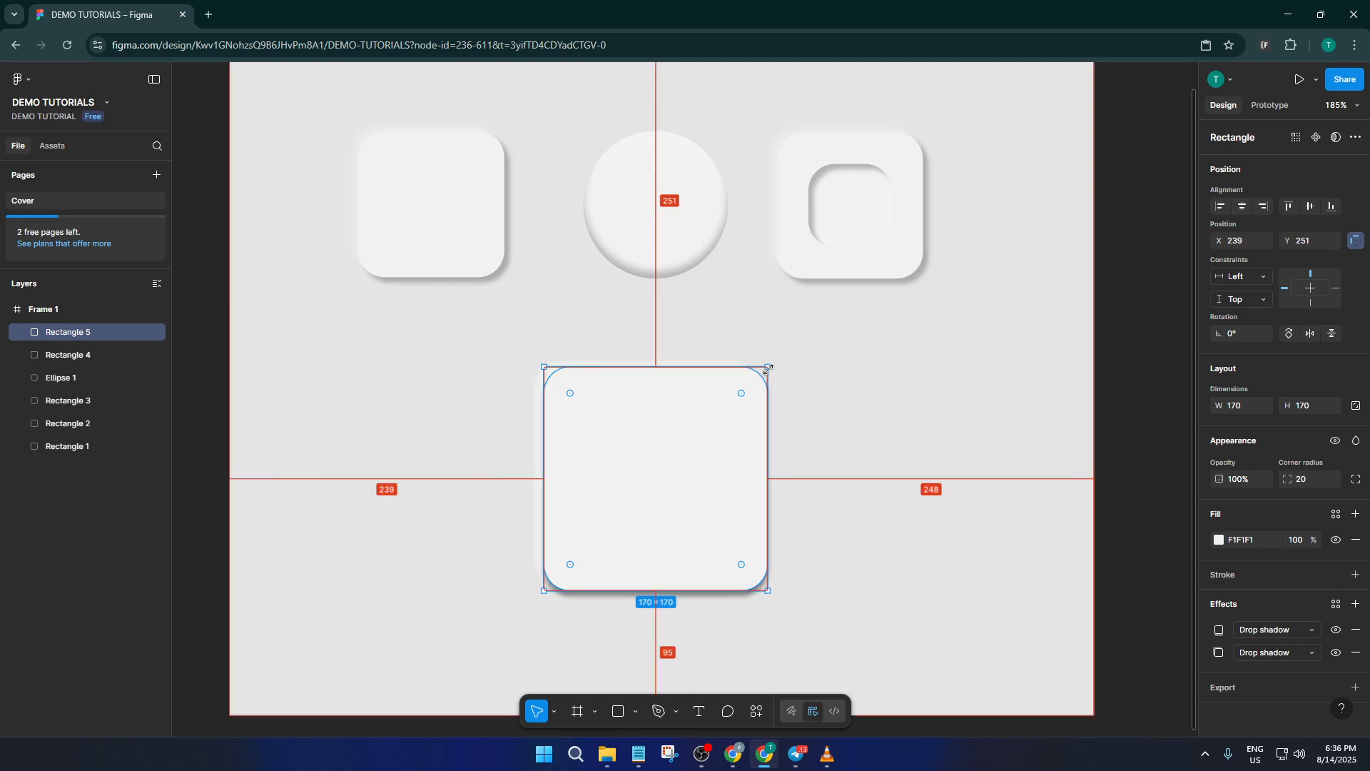
left_click_drag(768, 369, 729, 409)
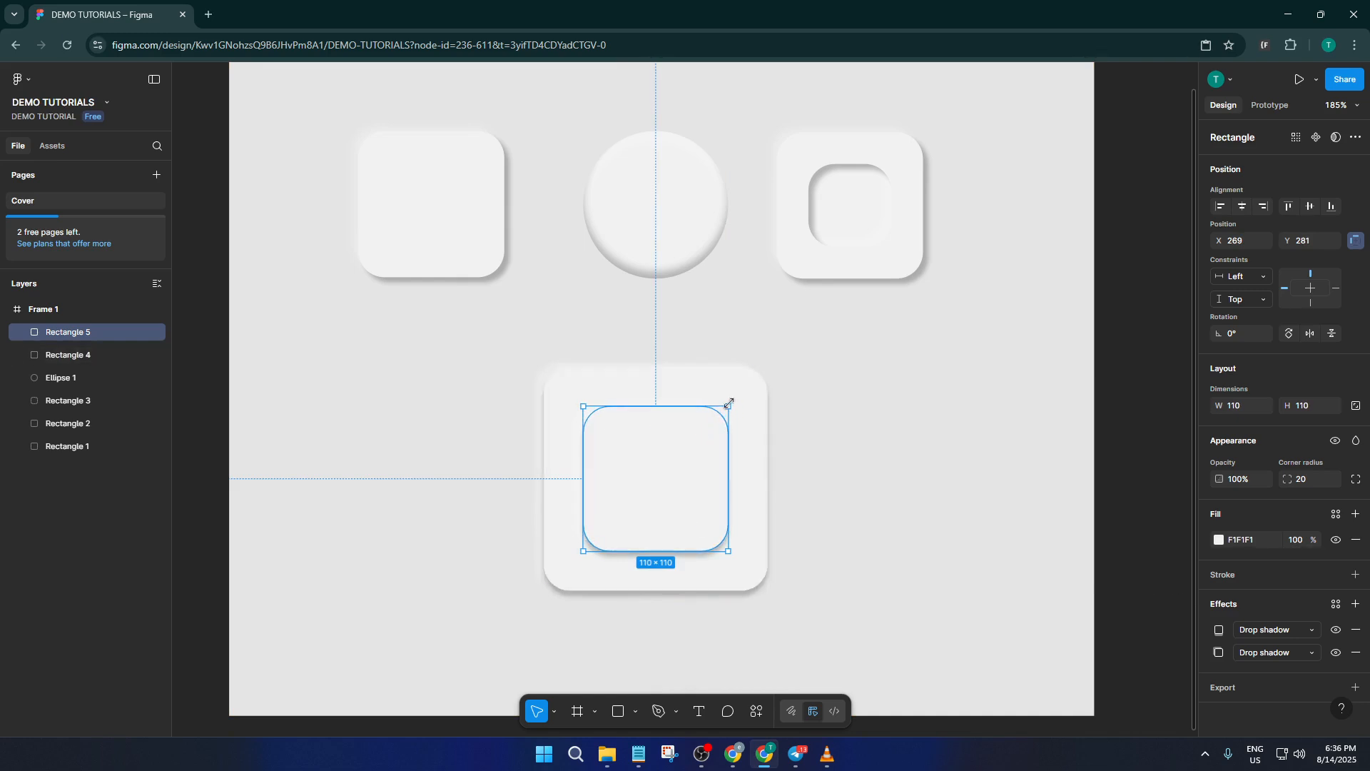
left_click_drag(729, 404, 714, 419)
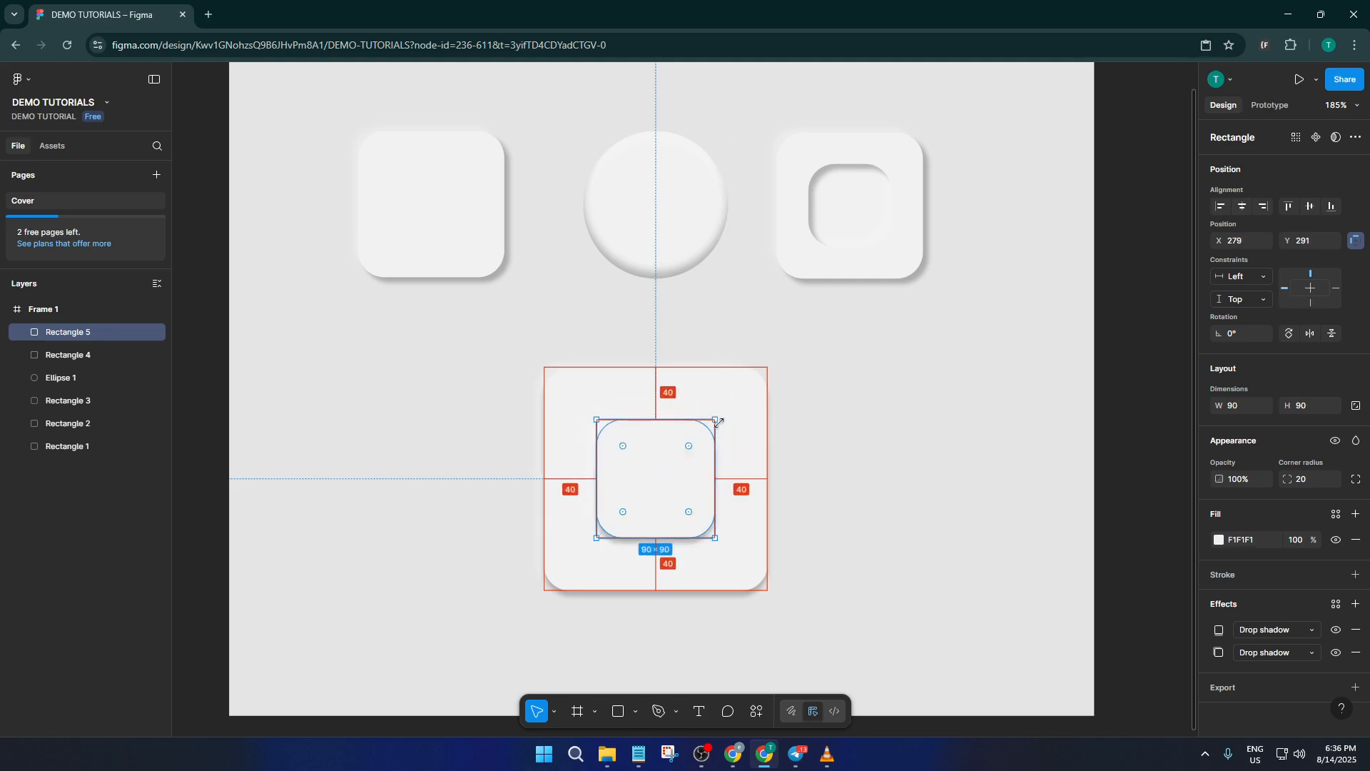
Change both drop shadows of the small inner square to inner shadows
left_click(1220, 630)
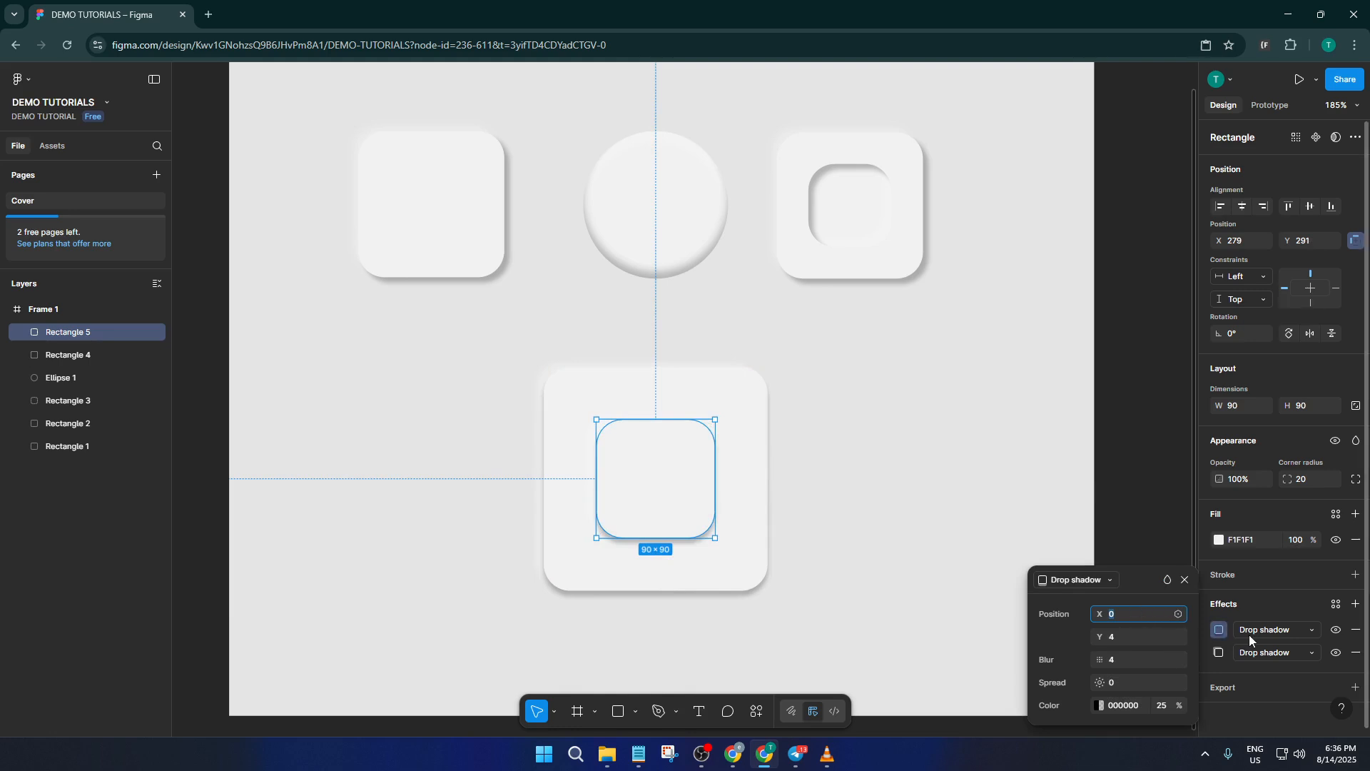
left_click(1252, 633)
left_click(1257, 614)
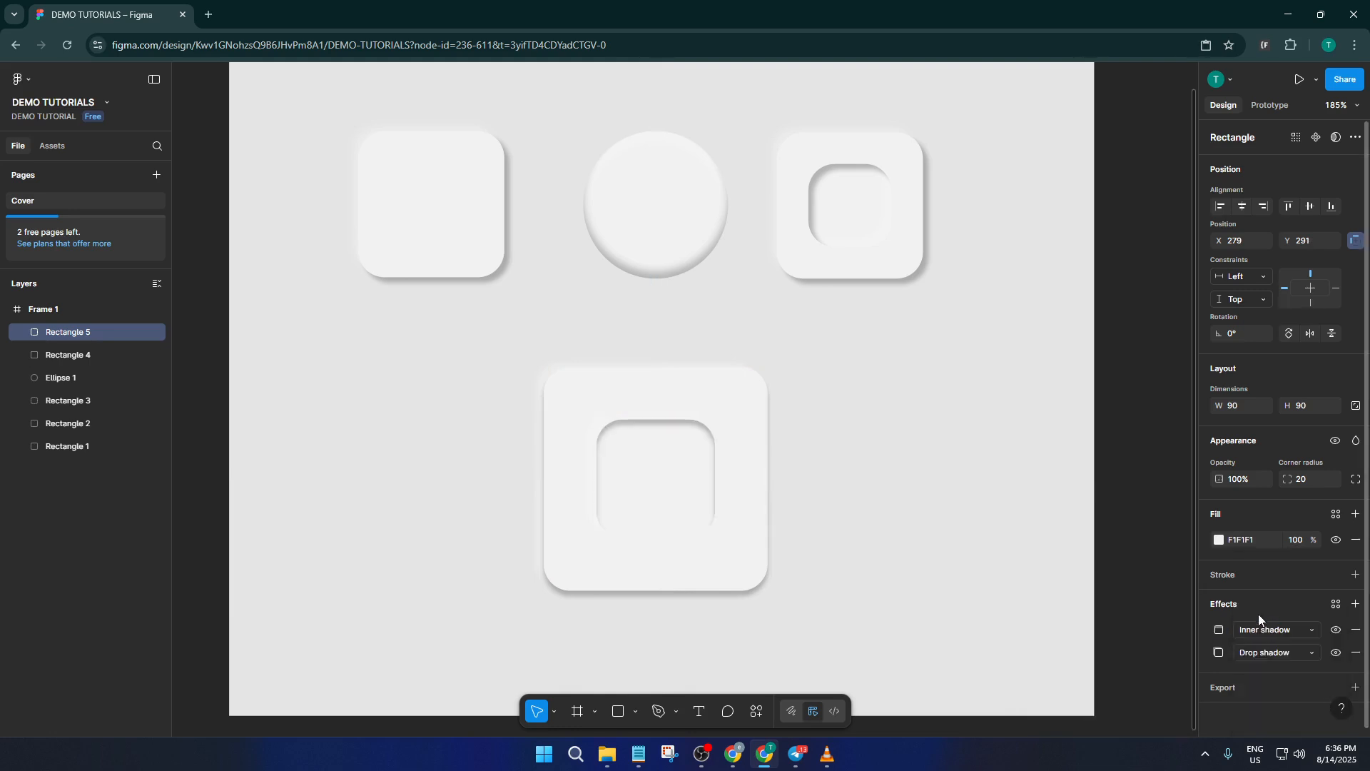
left_click(1258, 647)
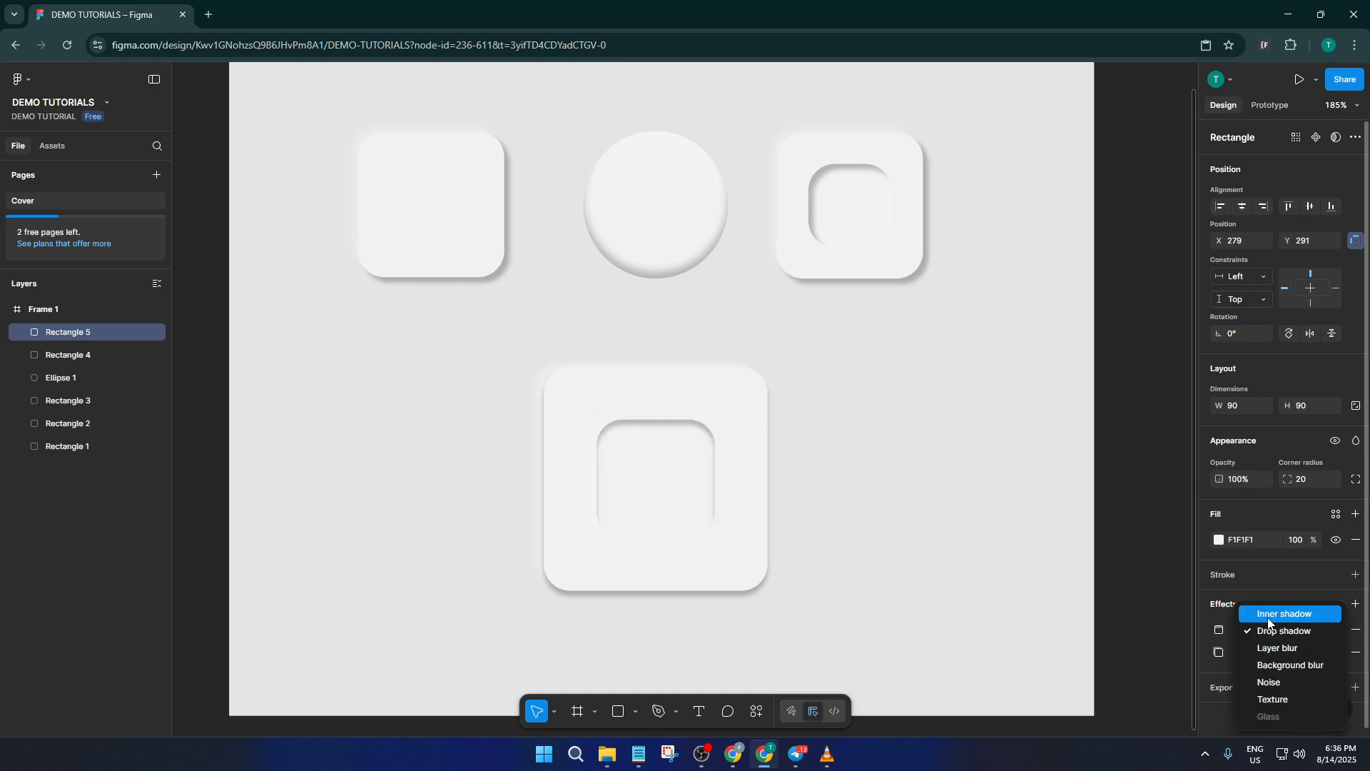
left_click(1270, 620)
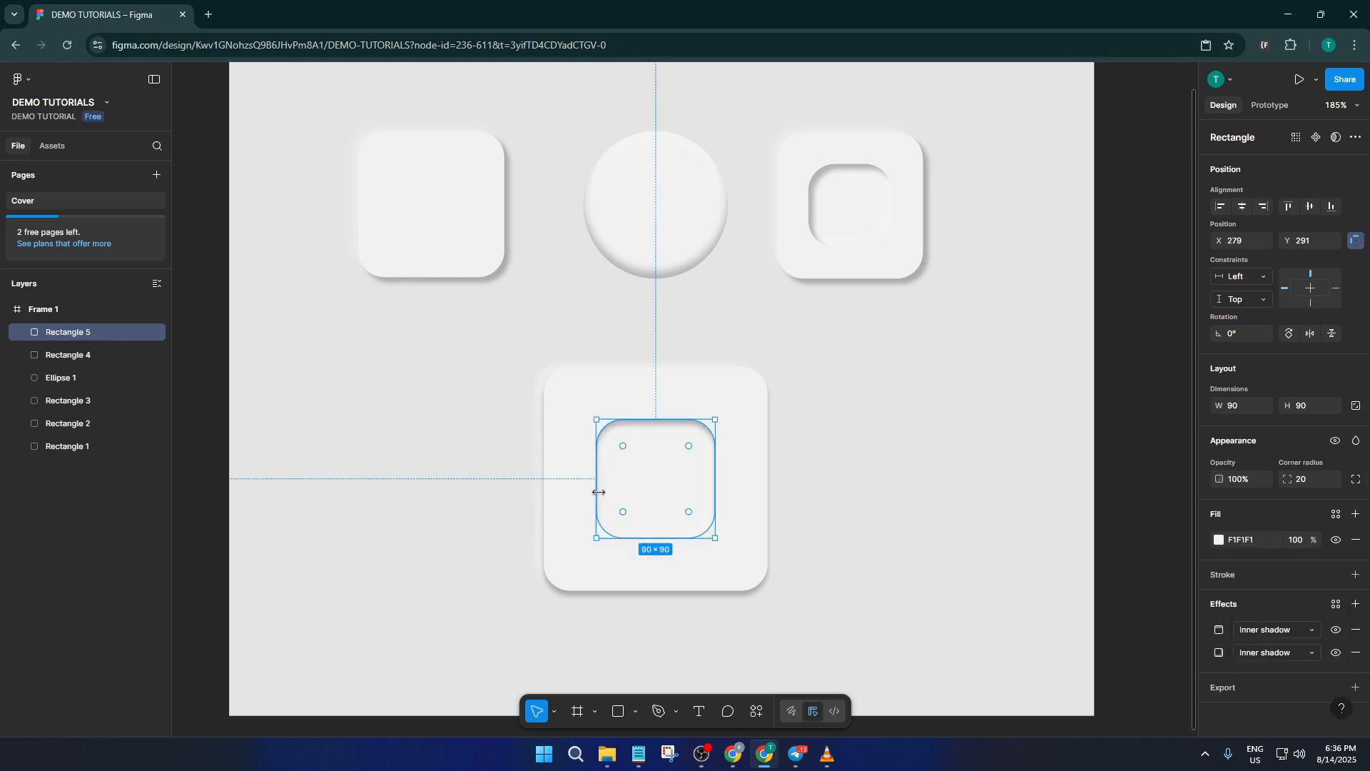
Set the offset of the large square's dark drop shadow to X 7, Y 7
left_click(559, 395)
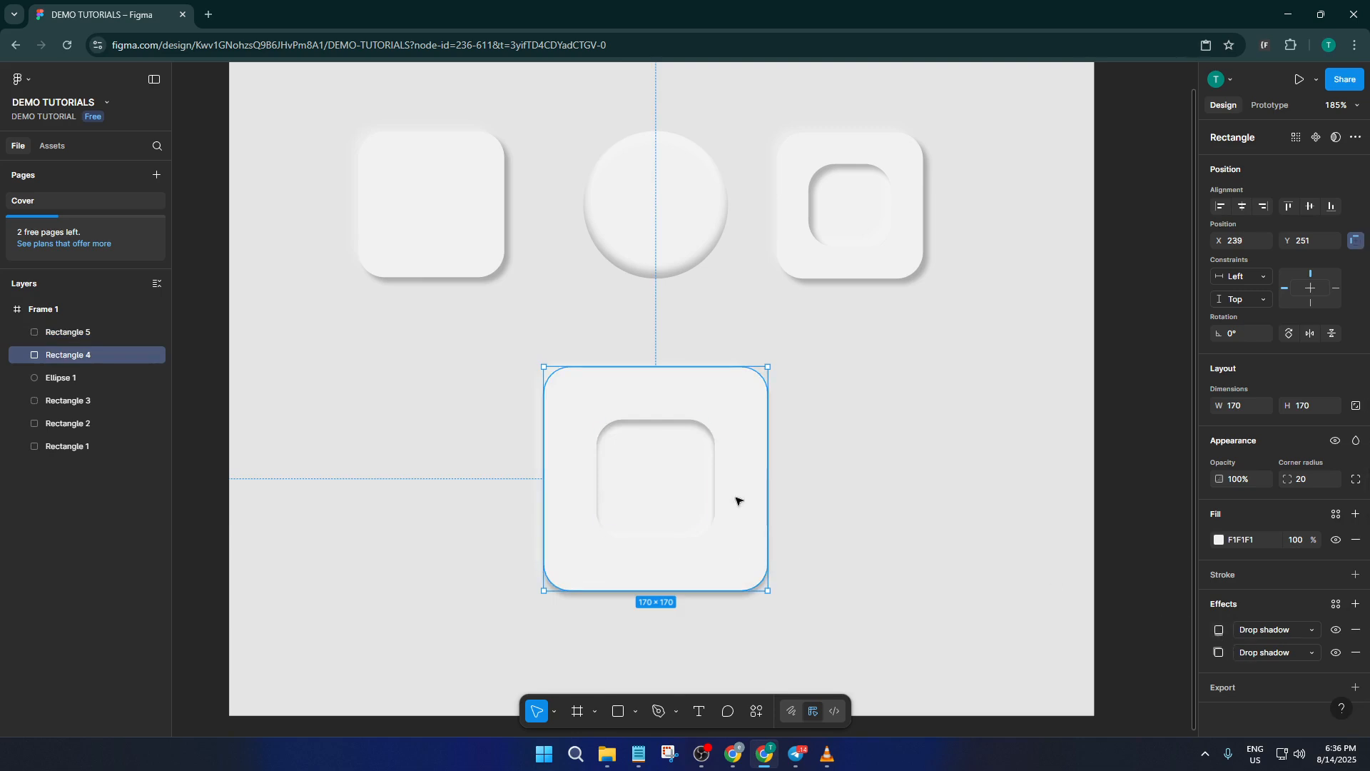
mouse_move(732, 499)
left_click(1219, 651)
left_click(1219, 628)
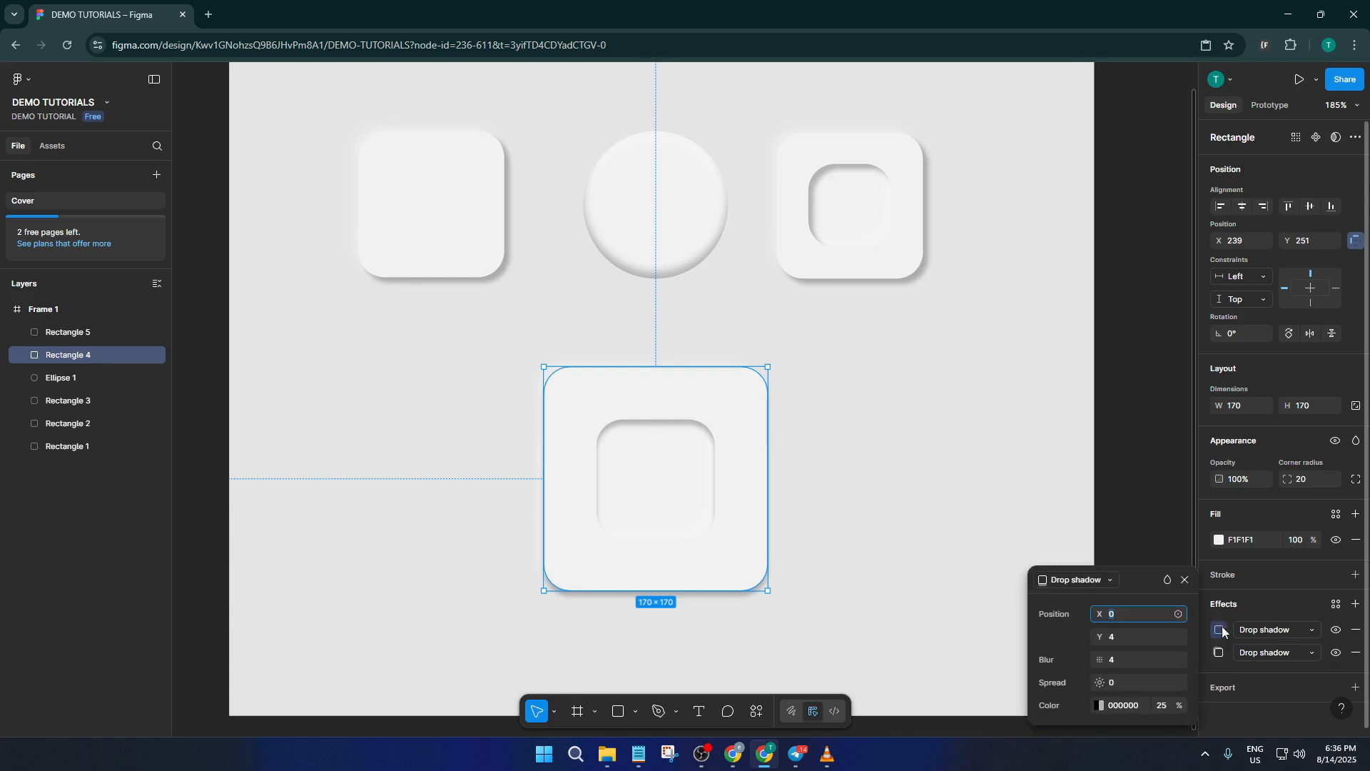
left_click(1121, 615)
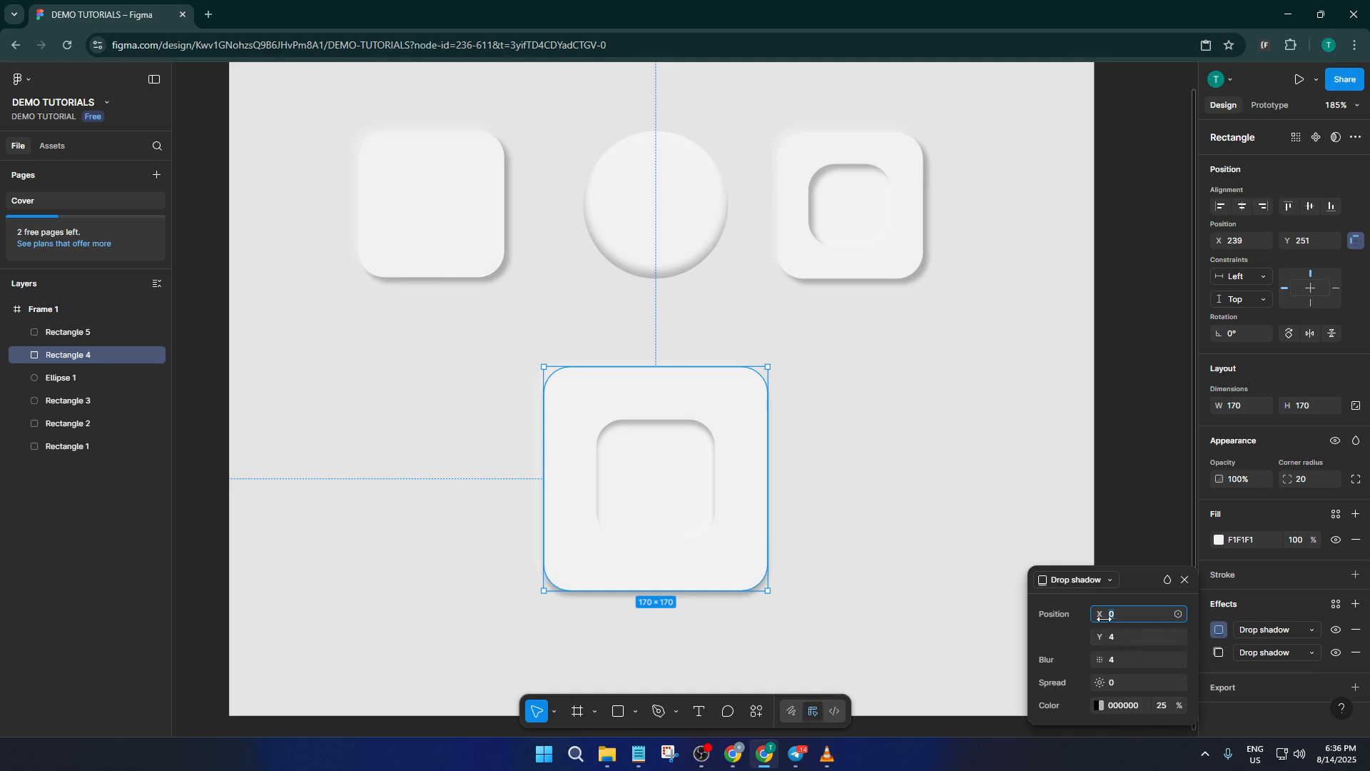
left_click_drag(1101, 614, 1102, 616)
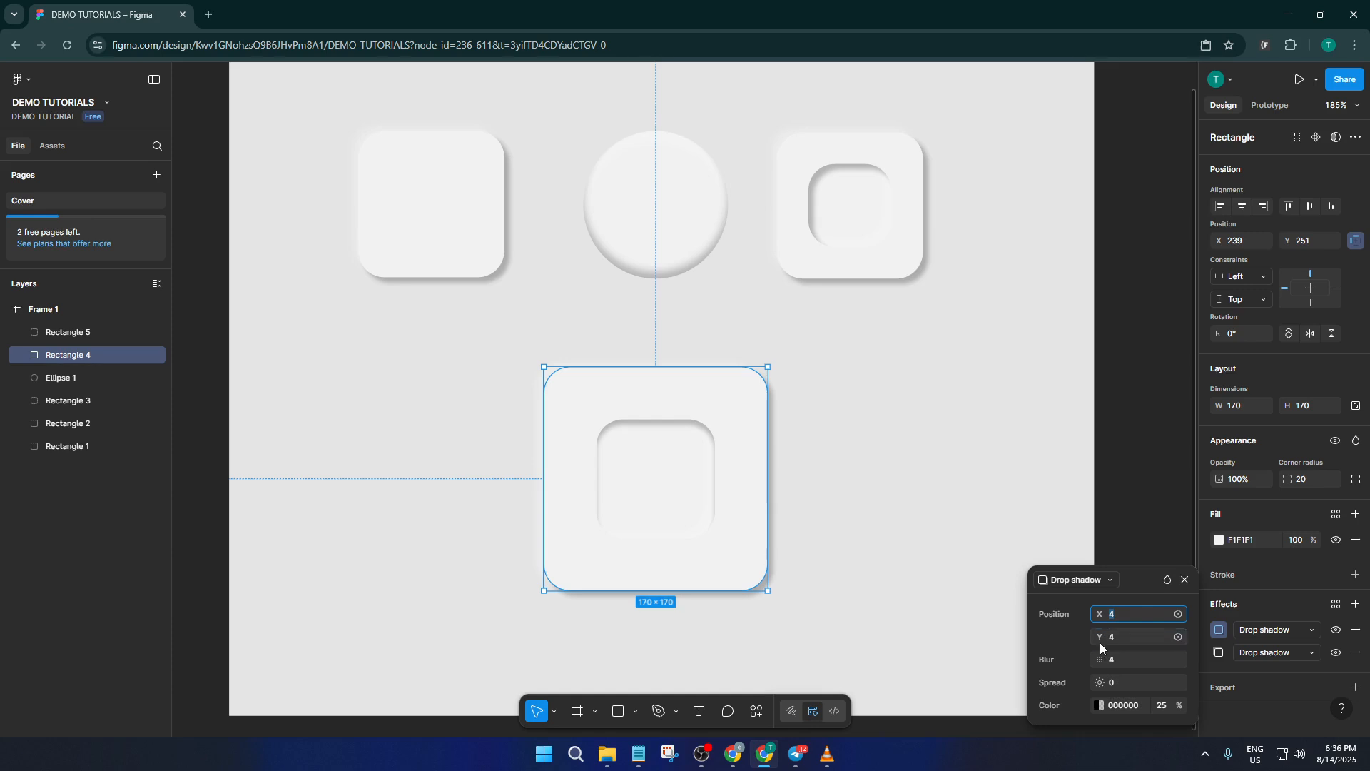
left_click_drag(1106, 638, 1104, 616)
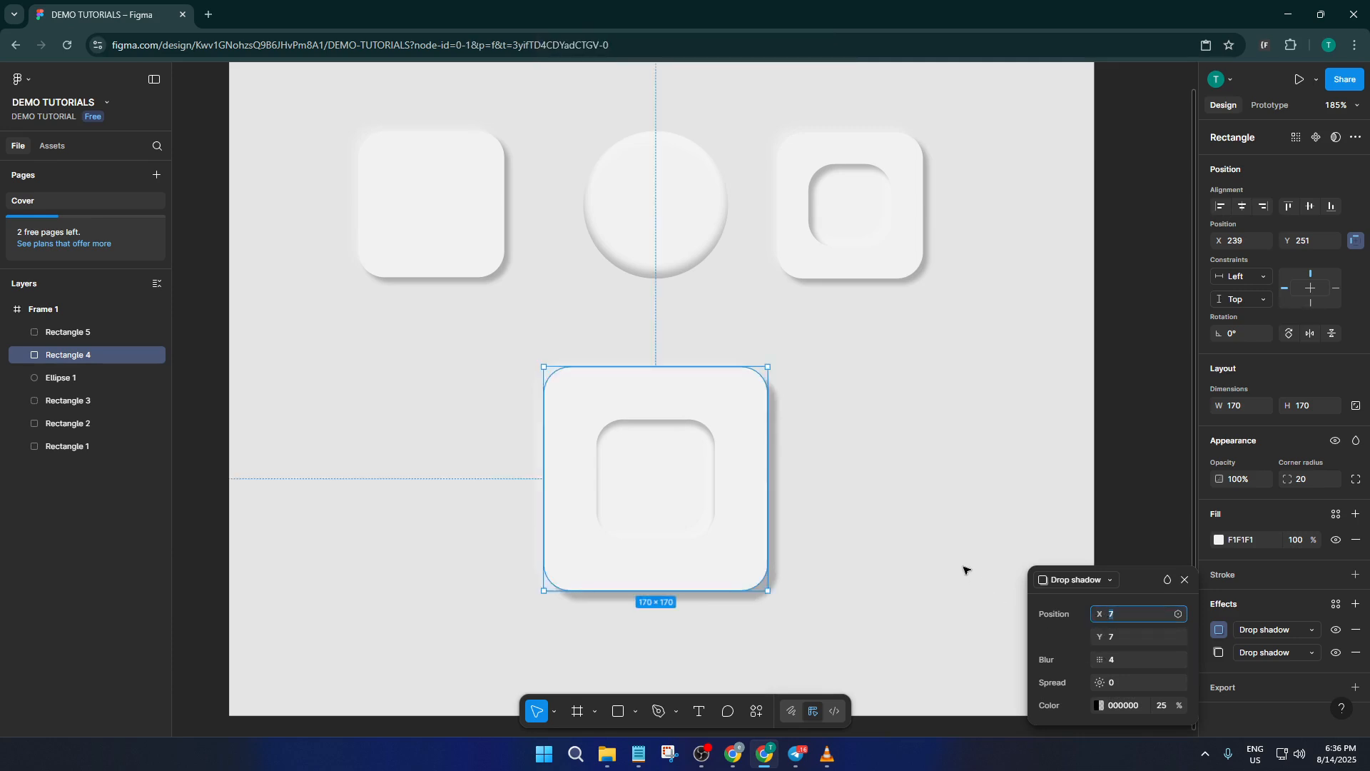
left_click(930, 561)
scroll(853, 483, "down", 5)
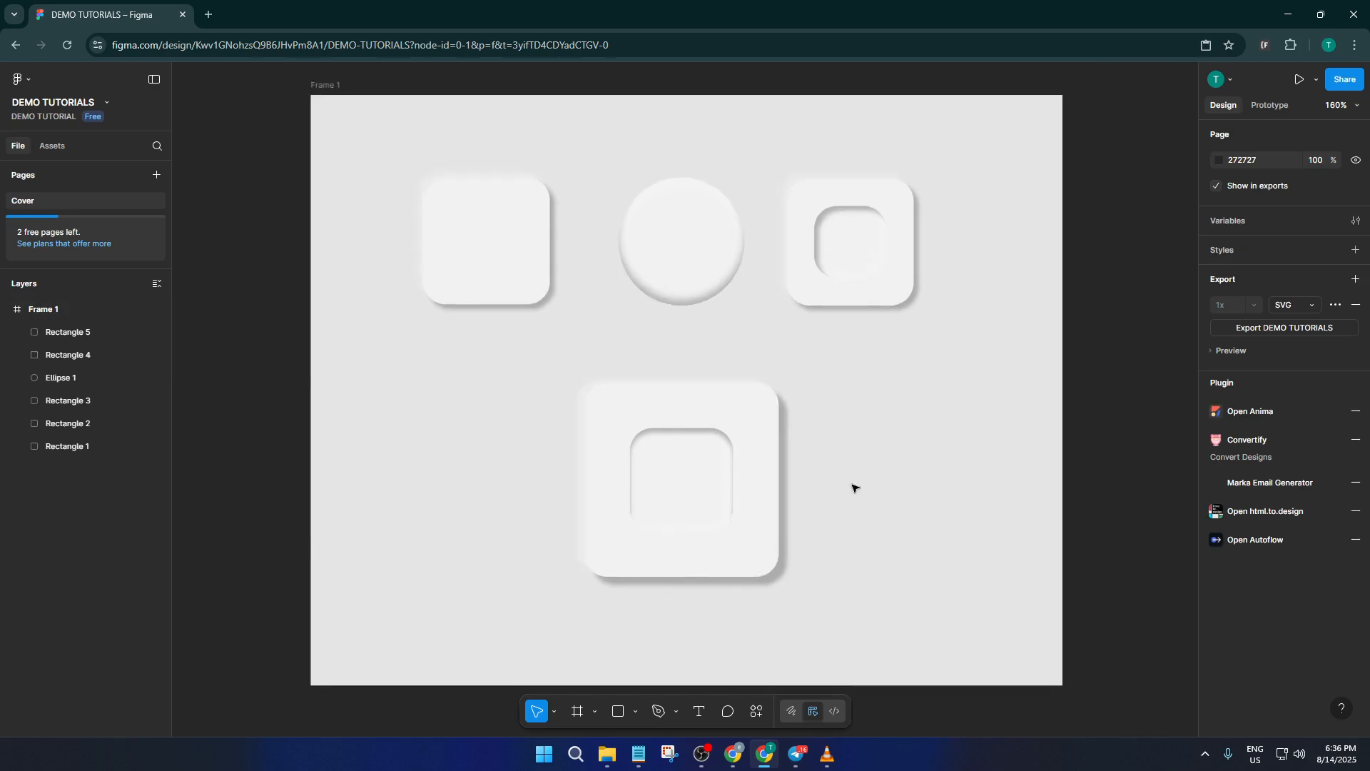
scroll(759, 459, "up", 4)
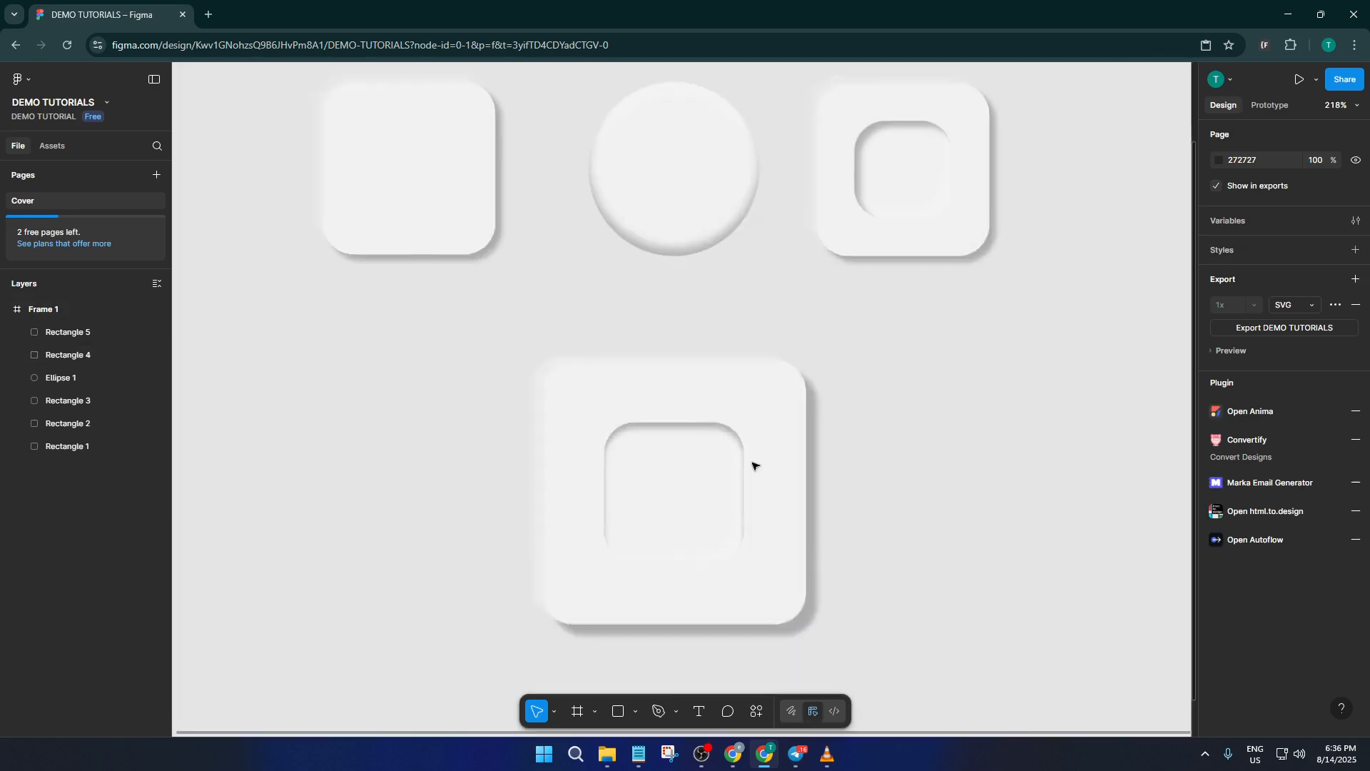
left_click(704, 468)
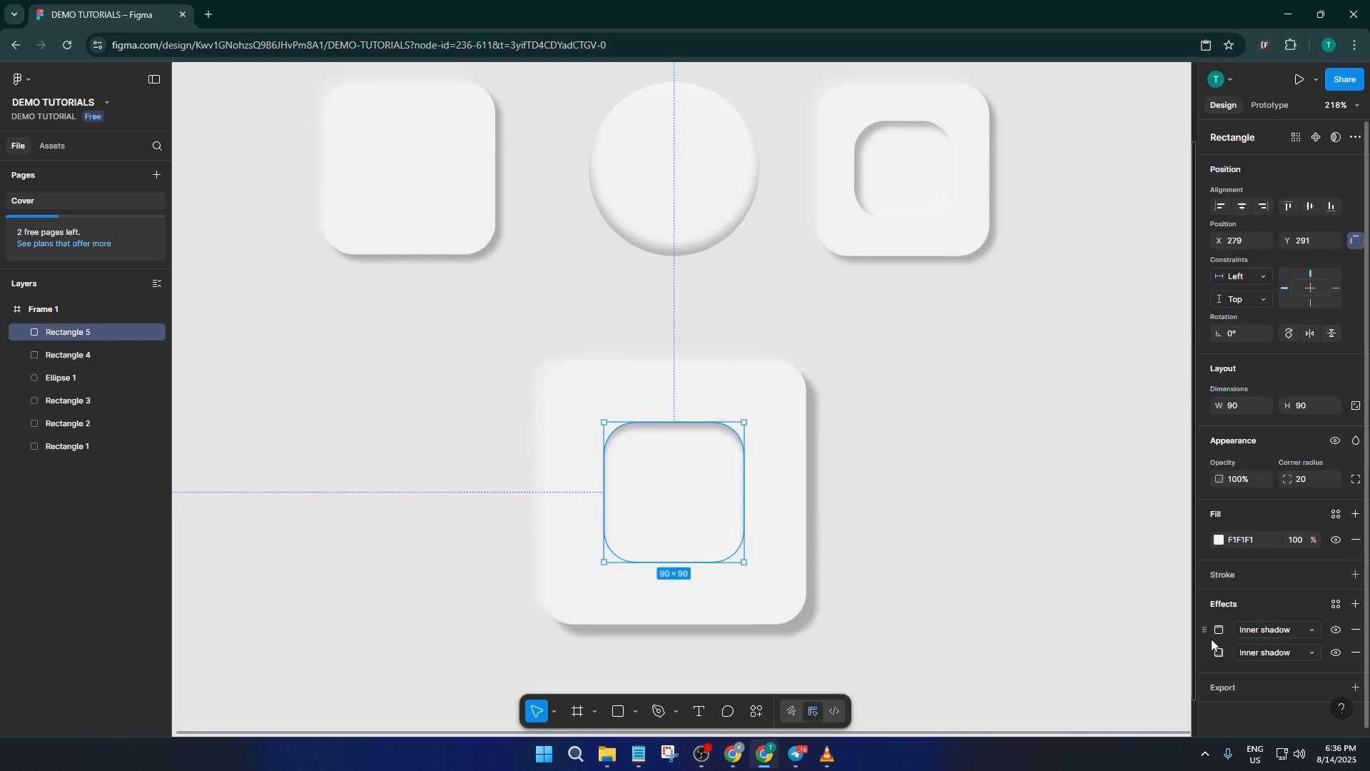
left_click(862, 358)
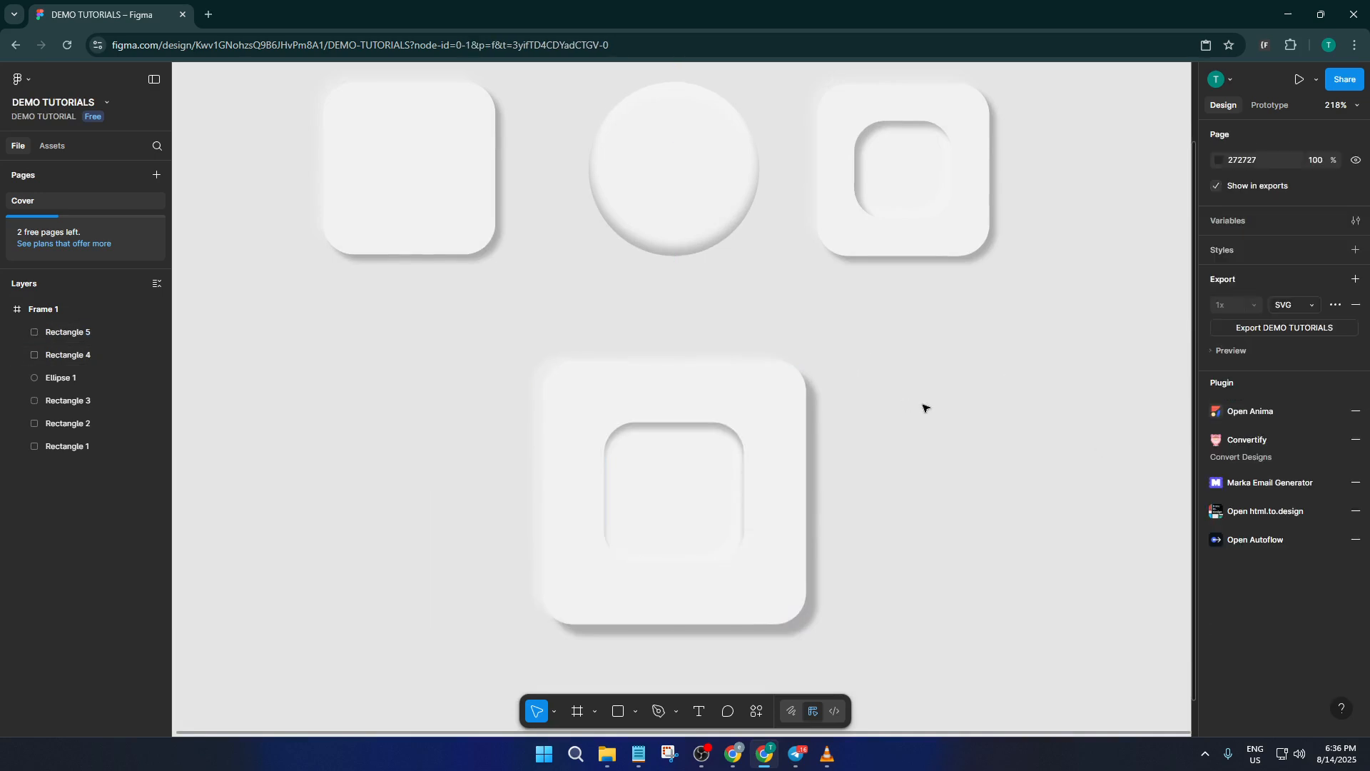